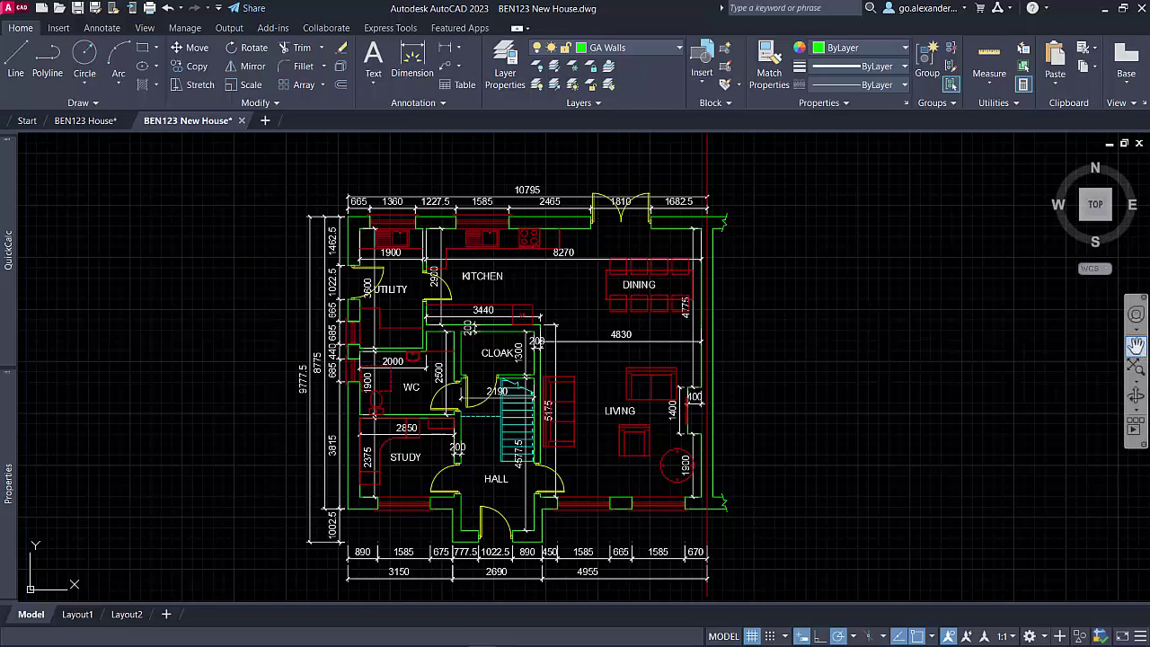
Step: Pan across the drawing to review the upper-floor plan, then return to the ground floor
click(1136, 339)
mouse_move(778, 179)
mouse_down()
mouse_move(773, 466)
mouse_move(787, 604)
mouse_up()
mouse_move(821, 315)
mouse_down()
mouse_move(833, 372)
mouse_move(843, 135)
mouse_up()
drag(873, 488, 884, 141)
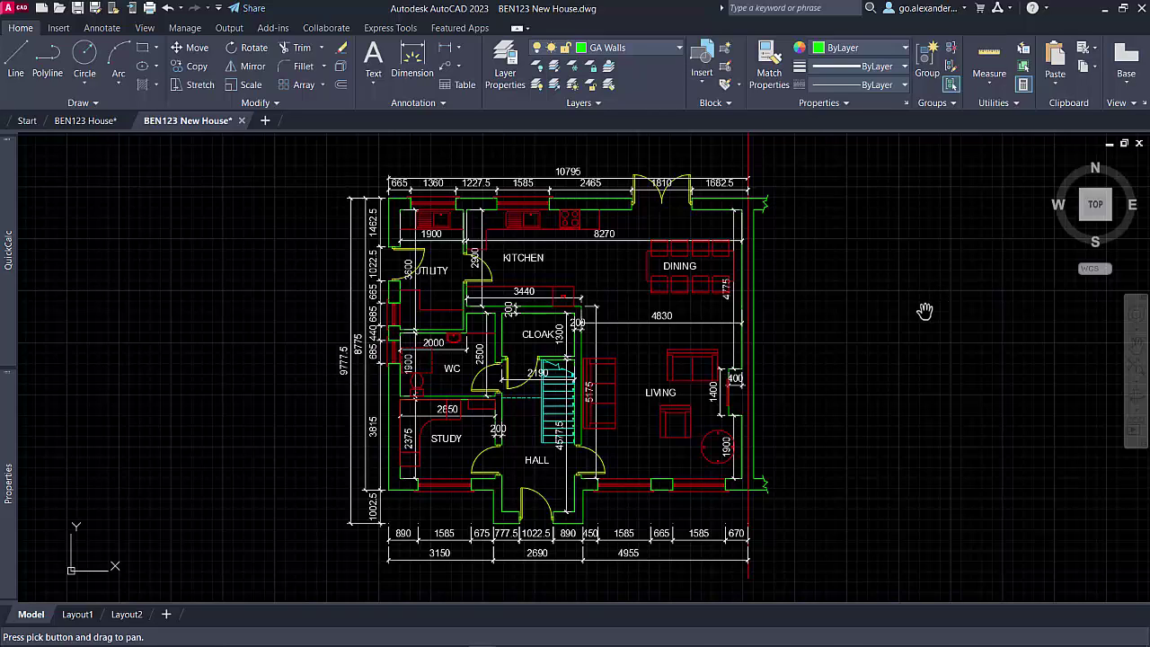
key(Escape)
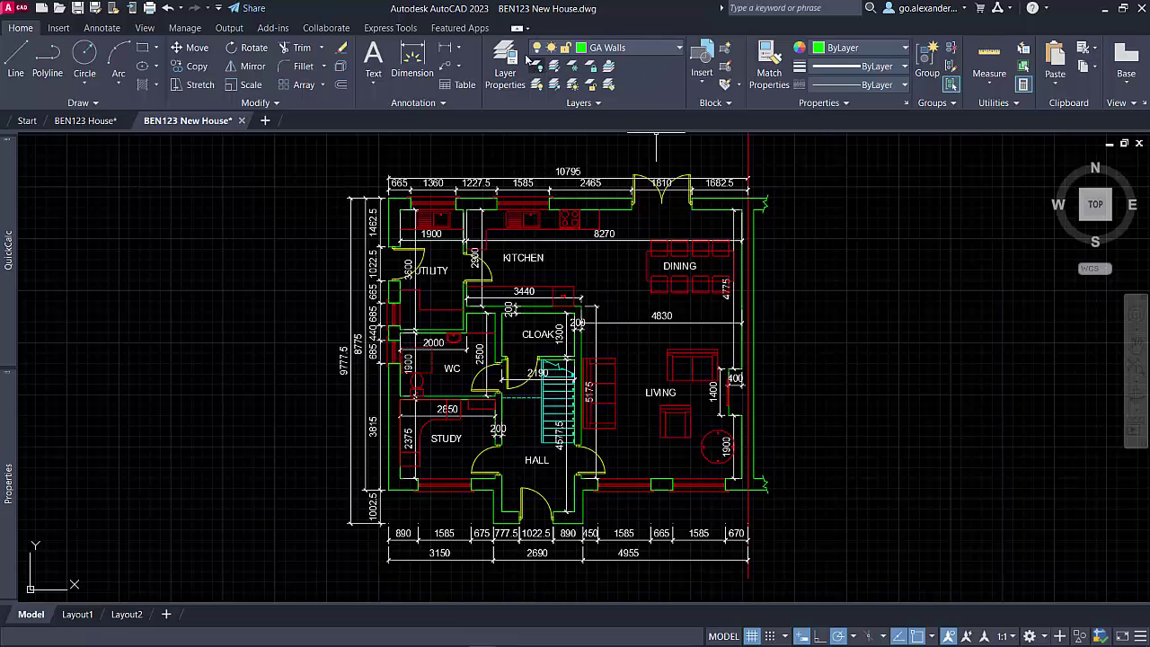
Step: Open the Layer Properties Manager with LA and add a new layer, GA Section Lines
text(la)
key(Return)
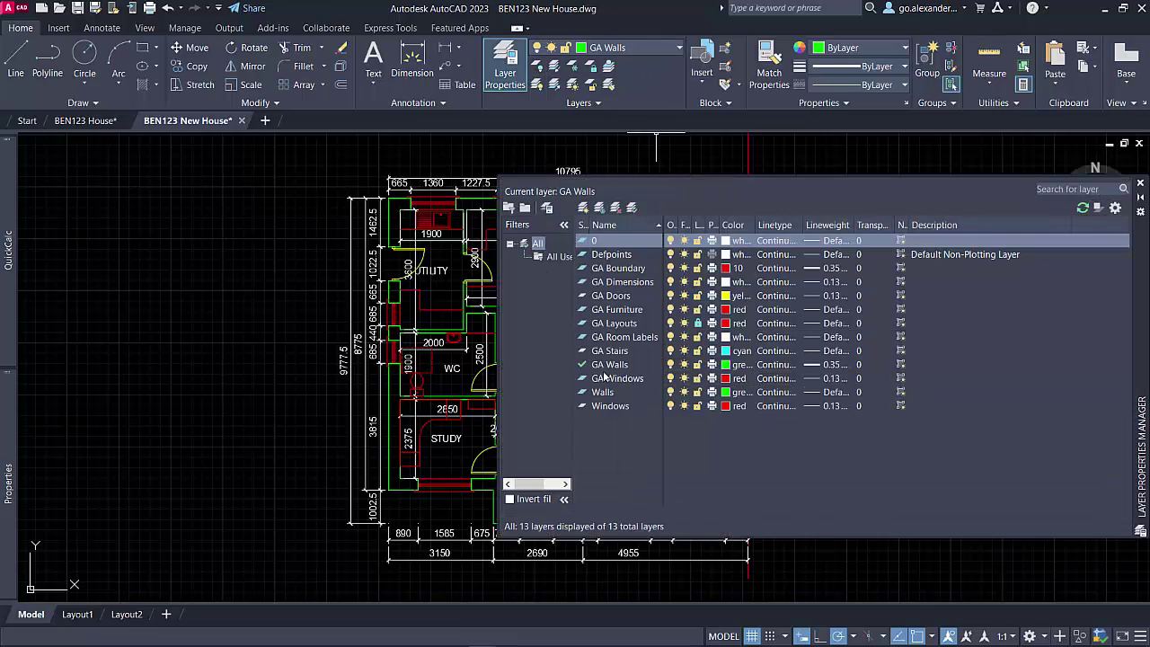
click(583, 207)
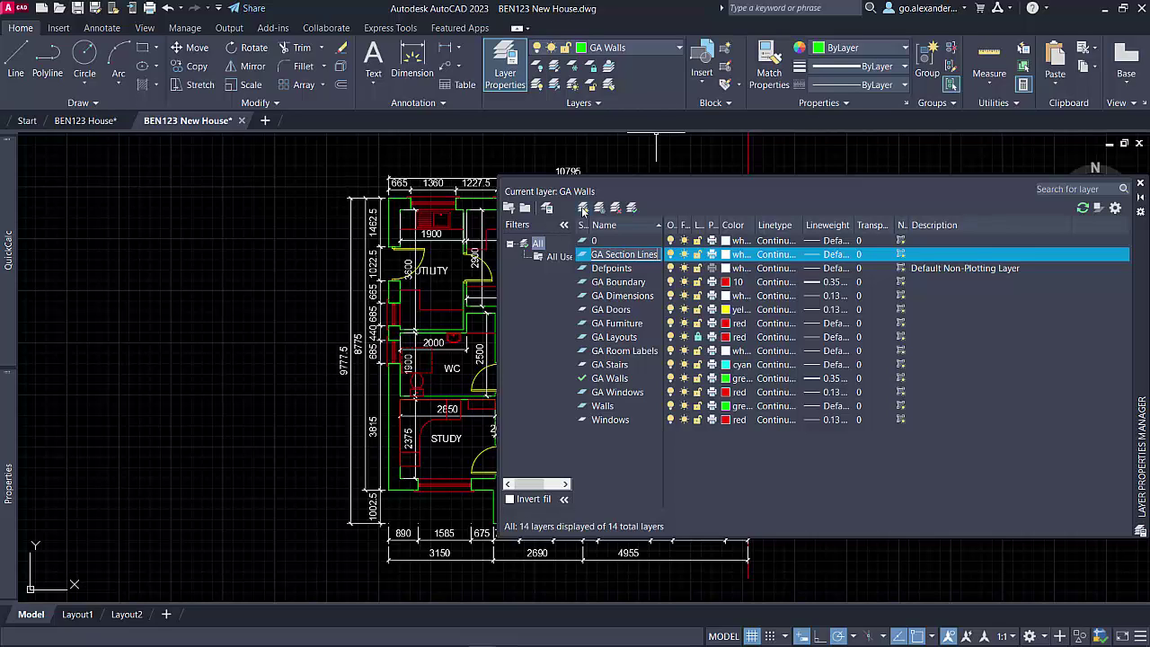
Step: Colour GA Section Lines magenta, make it current, and close the layer palette
click(734, 254)
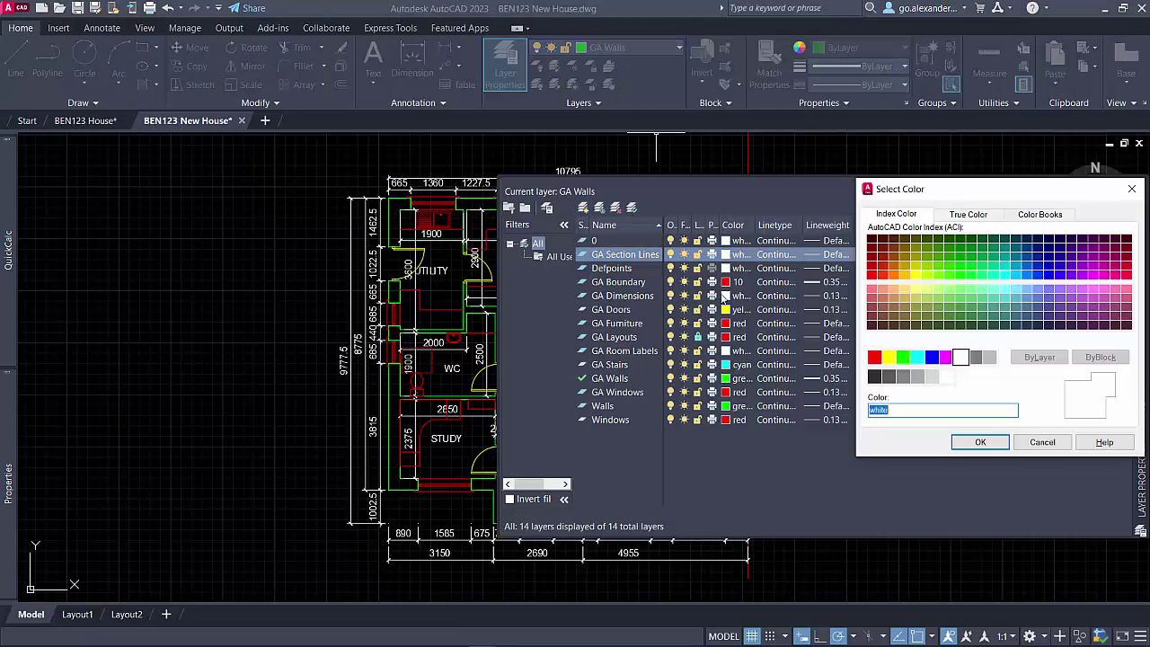
click(946, 360)
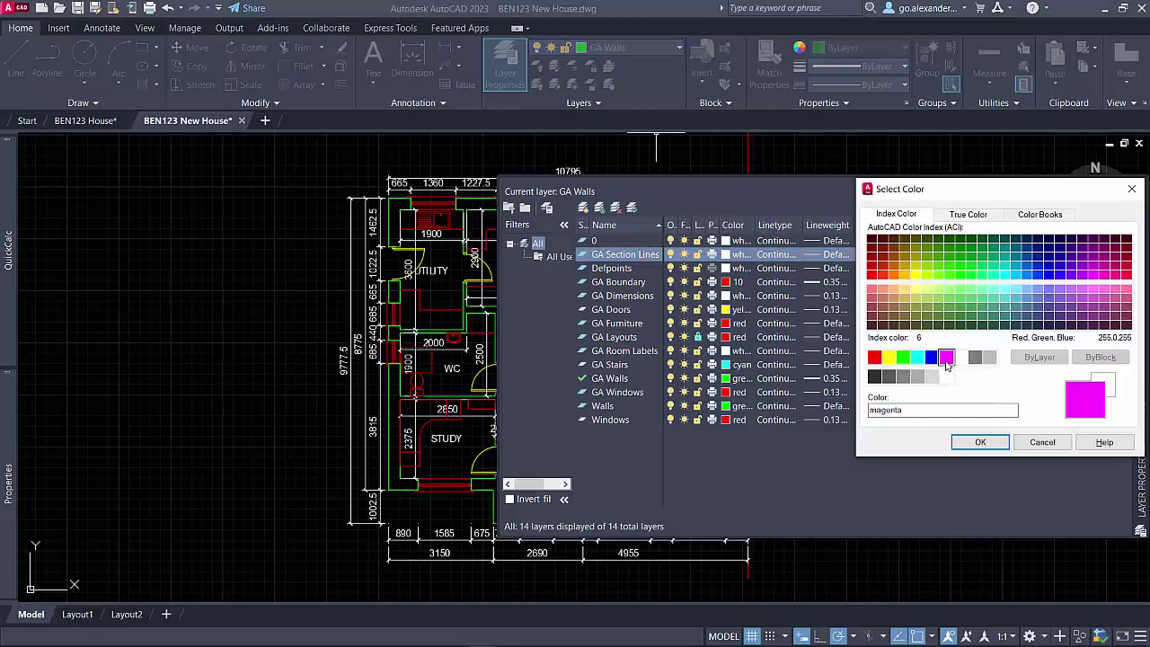
click(982, 443)
double_click(606, 257)
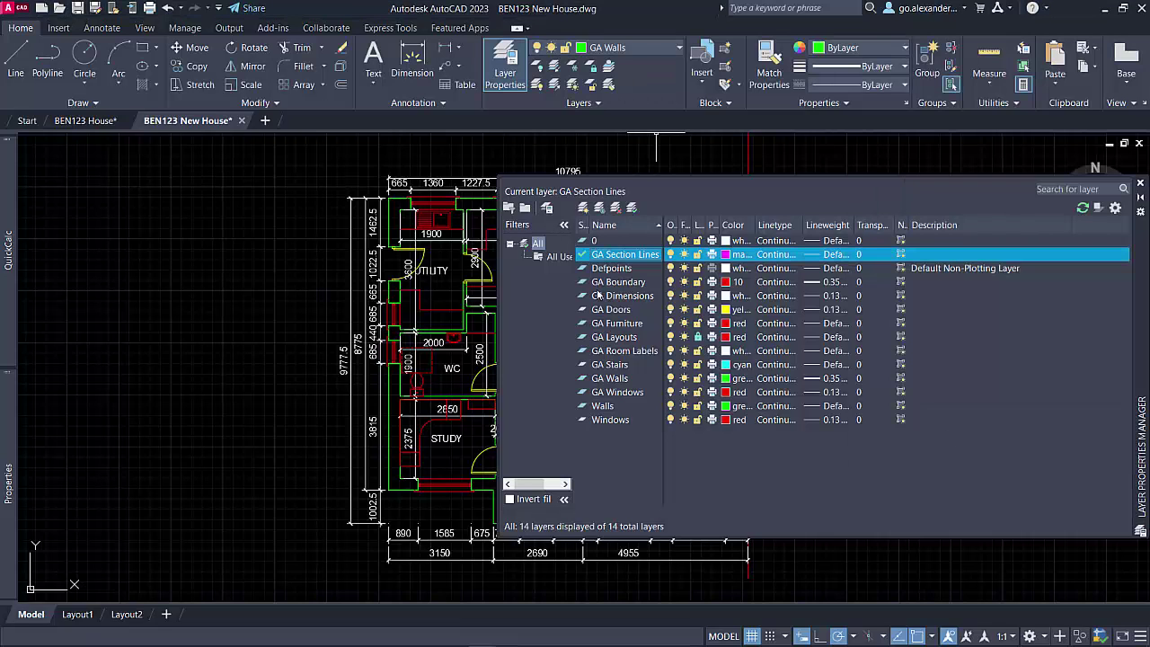
click(1141, 185)
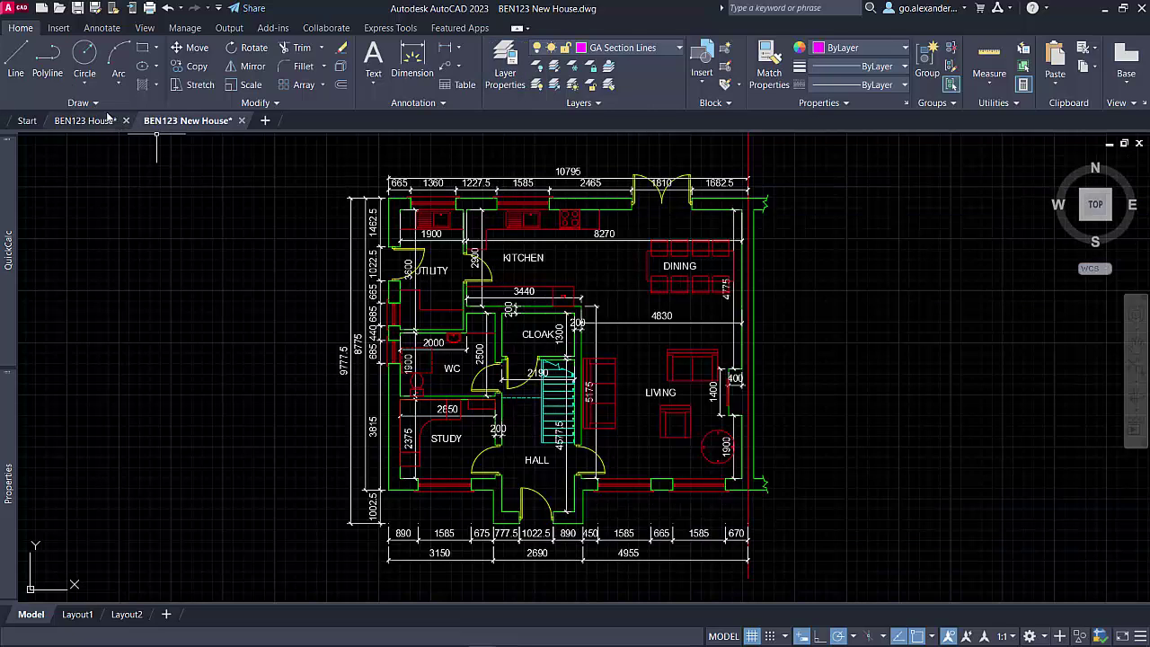
Step: Draw a vertical line from below the hall straight up past the top of the plan
click(17, 60)
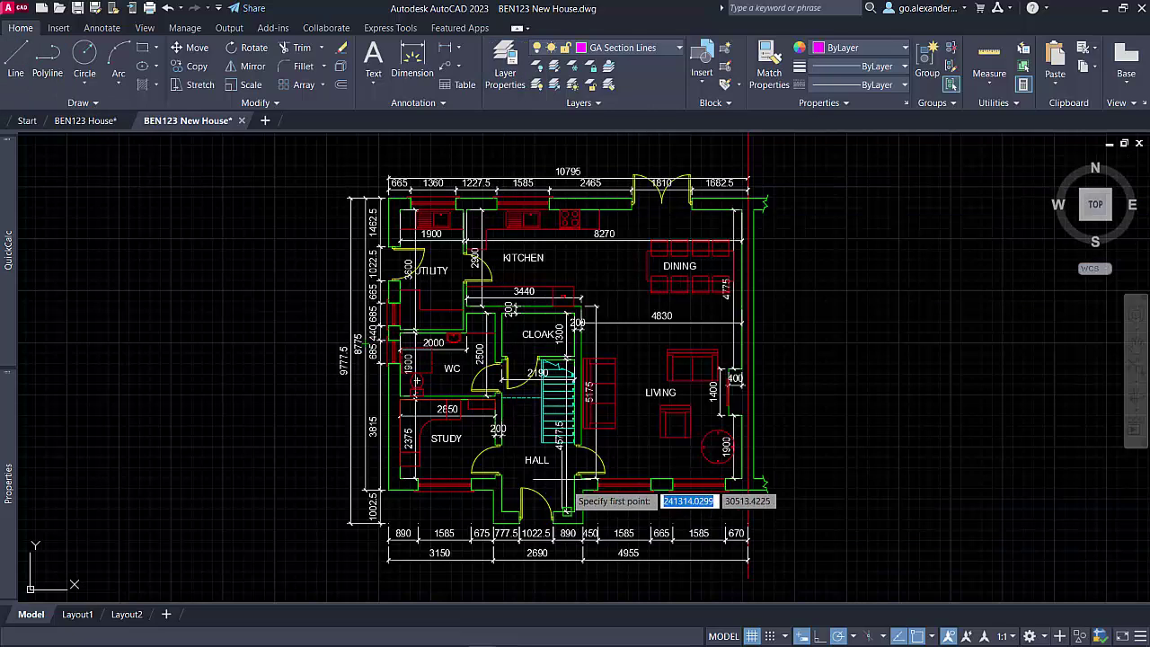
click(551, 578)
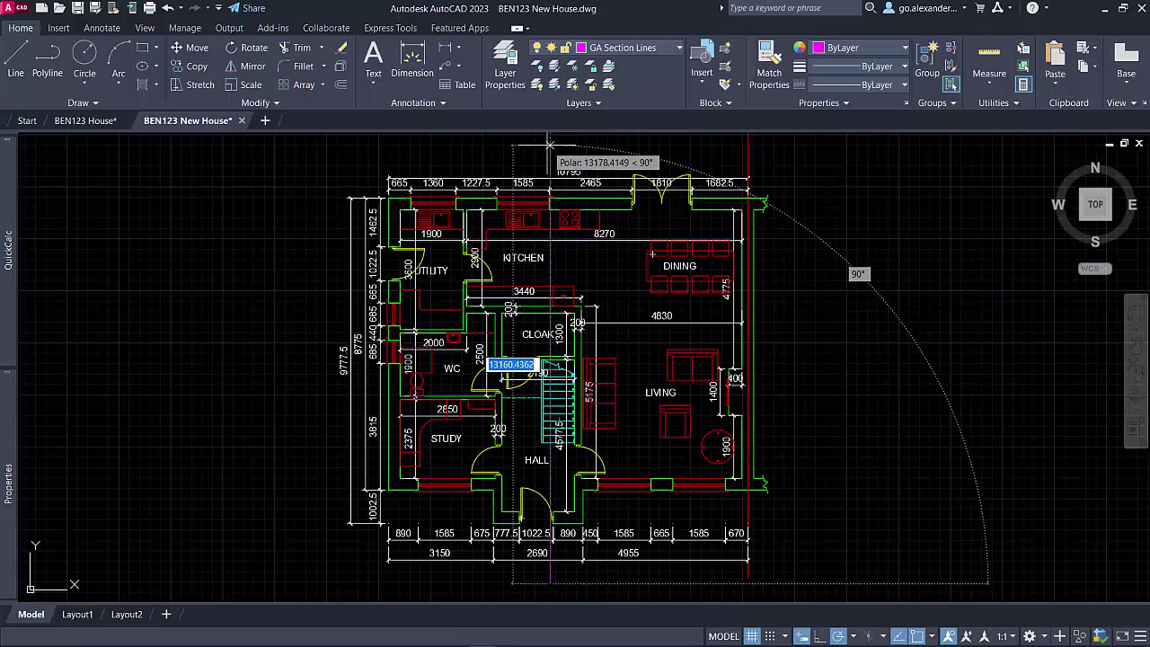
scroll(553, 158, down, 2)
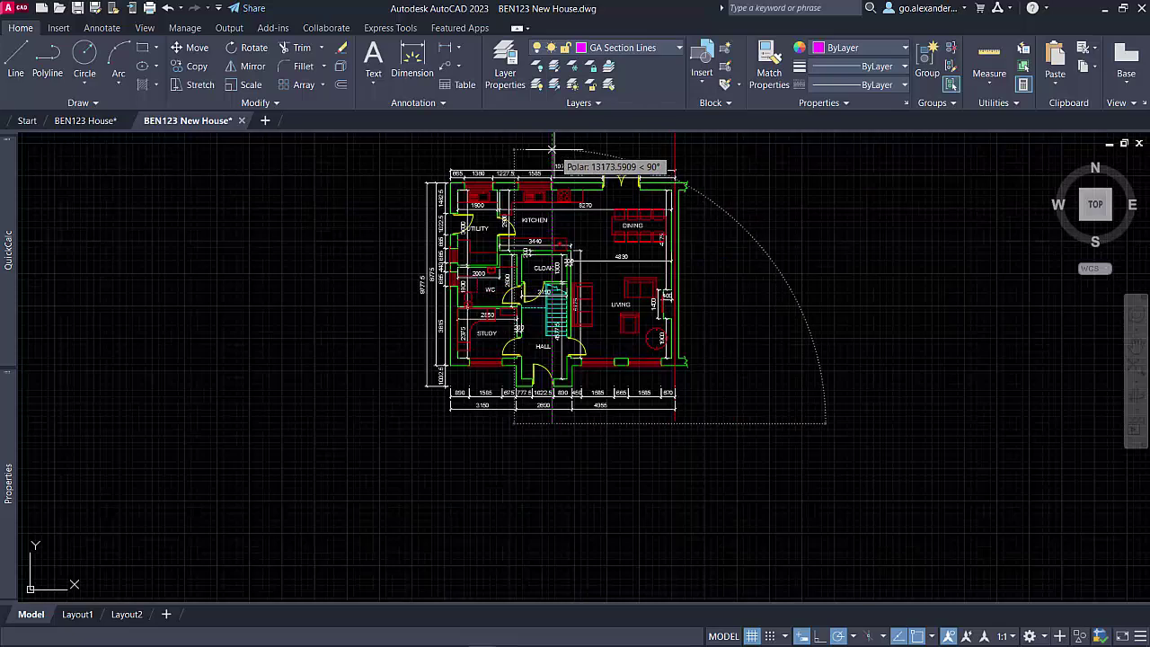
middle_drag(553, 131, 555, 172)
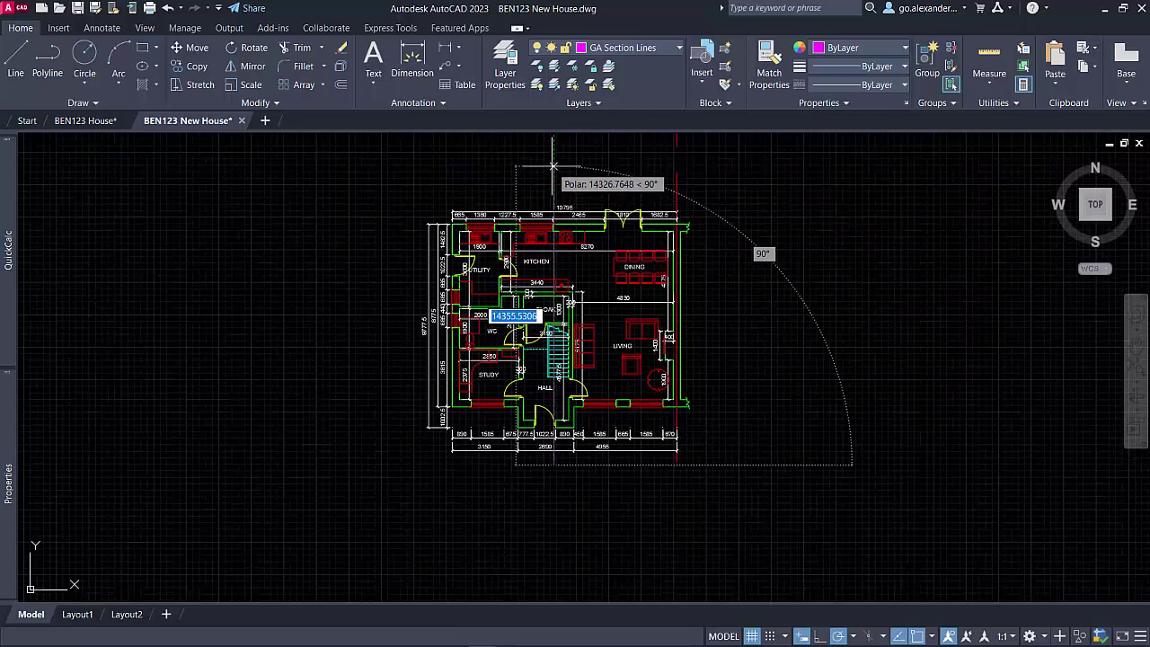
click(553, 167)
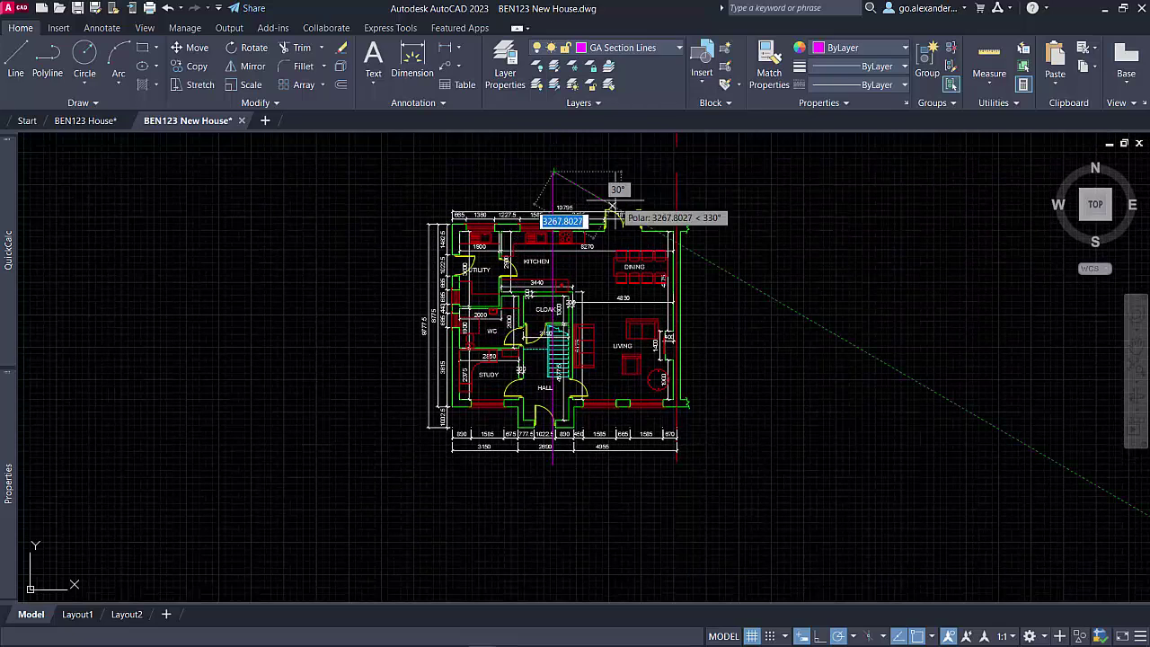
key(Escape)
key(Escape)
scroll(548, 436, up, 5)
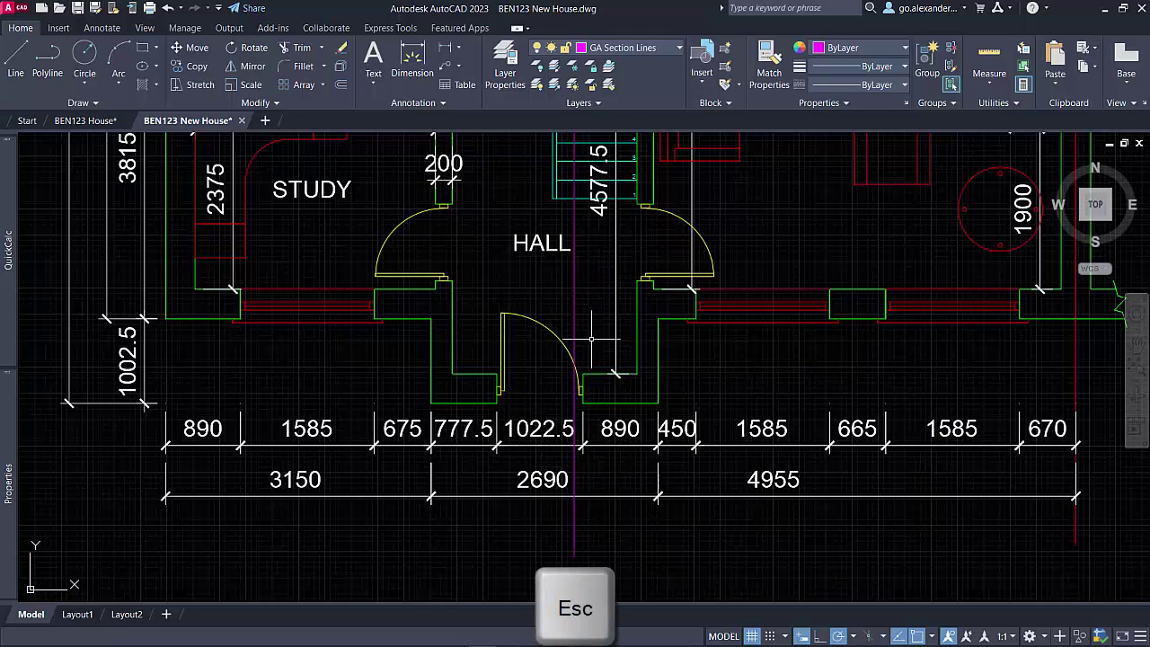
Step: Move the section line slightly left onto the top dimension tick
middle_drag(620, 171, 629, 566)
middle_drag(630, 178, 632, 393)
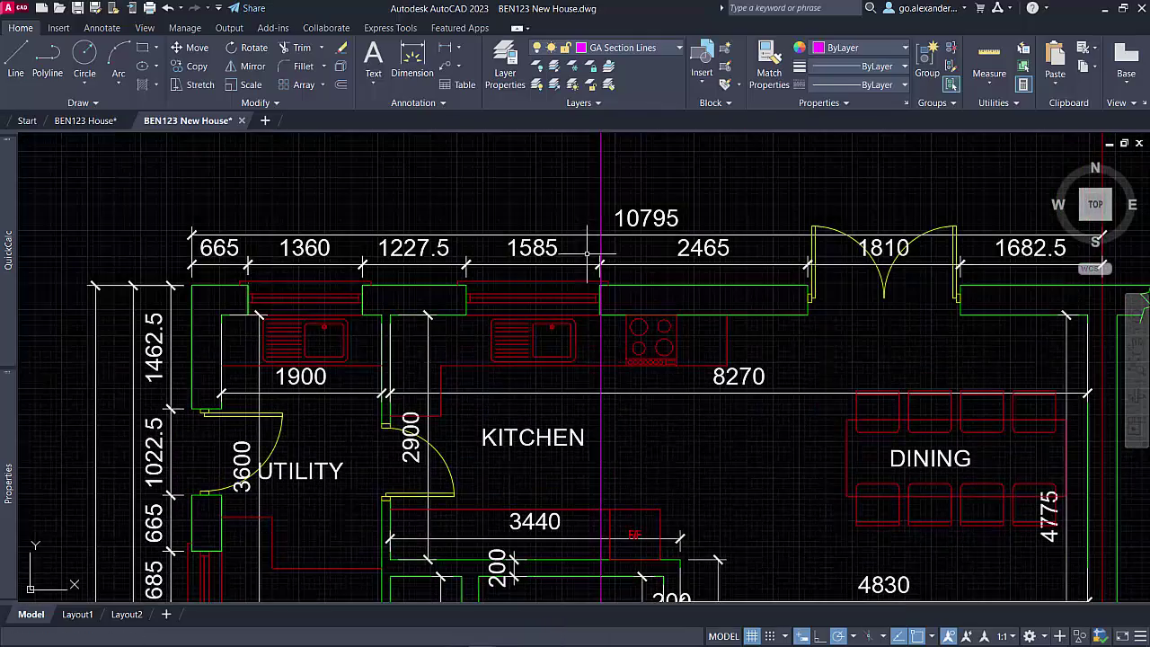
scroll(629, 205, up, 2)
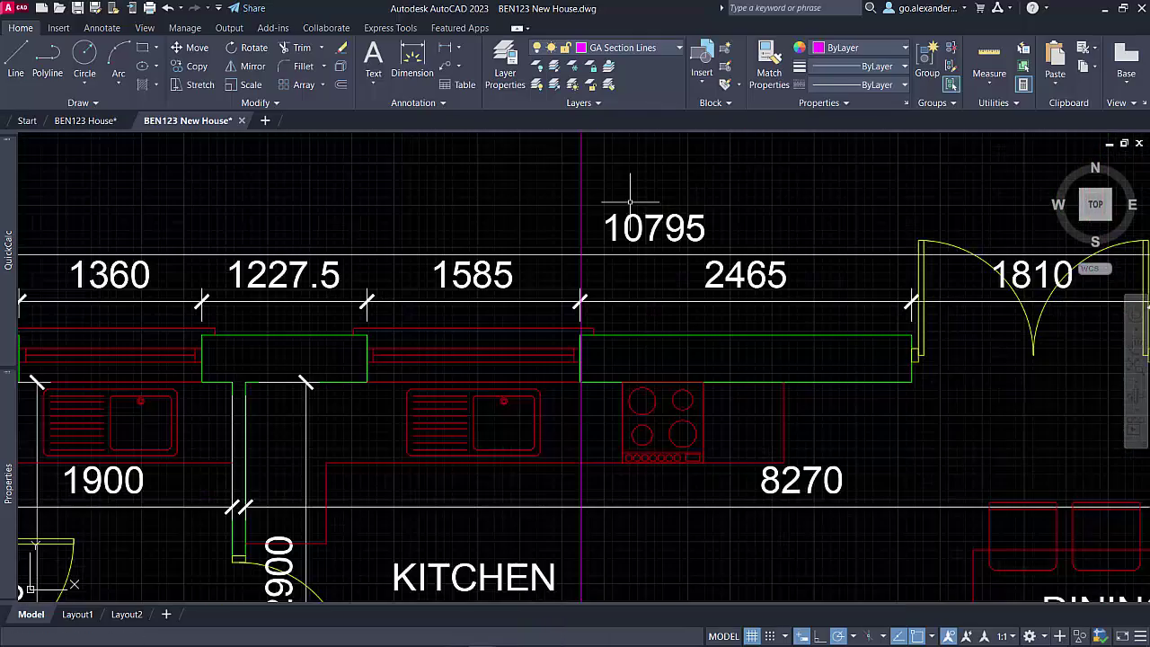
click(203, 51)
click(623, 159)
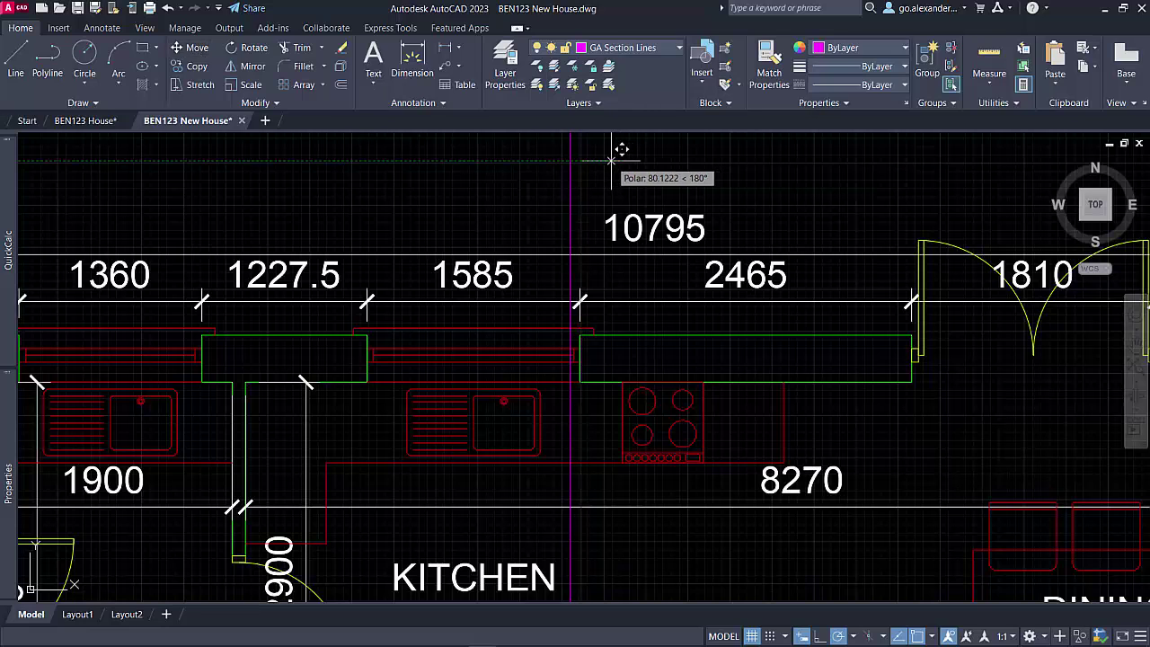
click(603, 162)
Step: Drag the section line's top grip down to end just above the 10795 dimension
scroll(604, 407, down, 4)
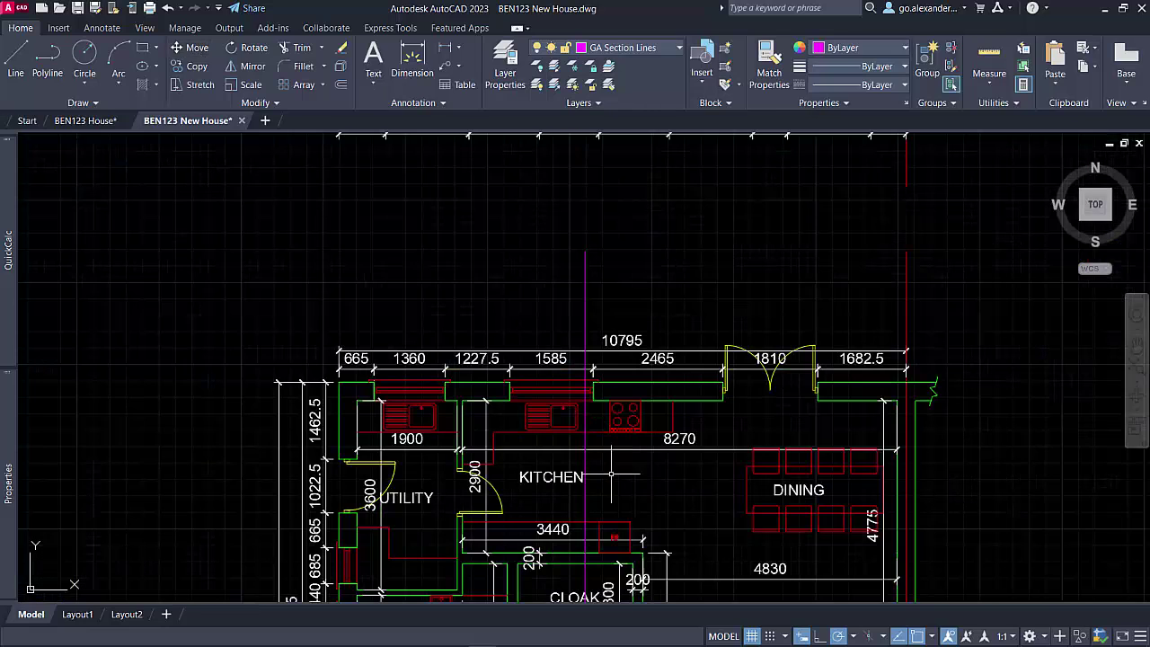
middle_drag(621, 584, 614, 323)
scroll(612, 510, down, 3)
scroll(616, 437, down, 3)
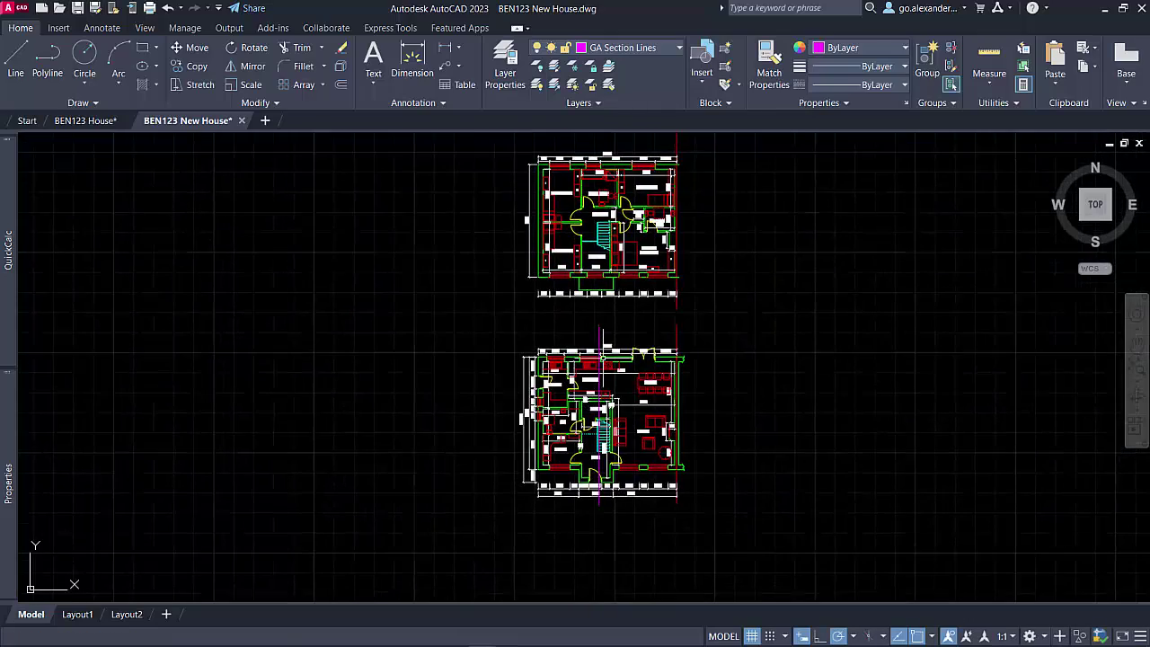
scroll(604, 328, up, 4)
click(590, 297)
scroll(603, 301, up, 5)
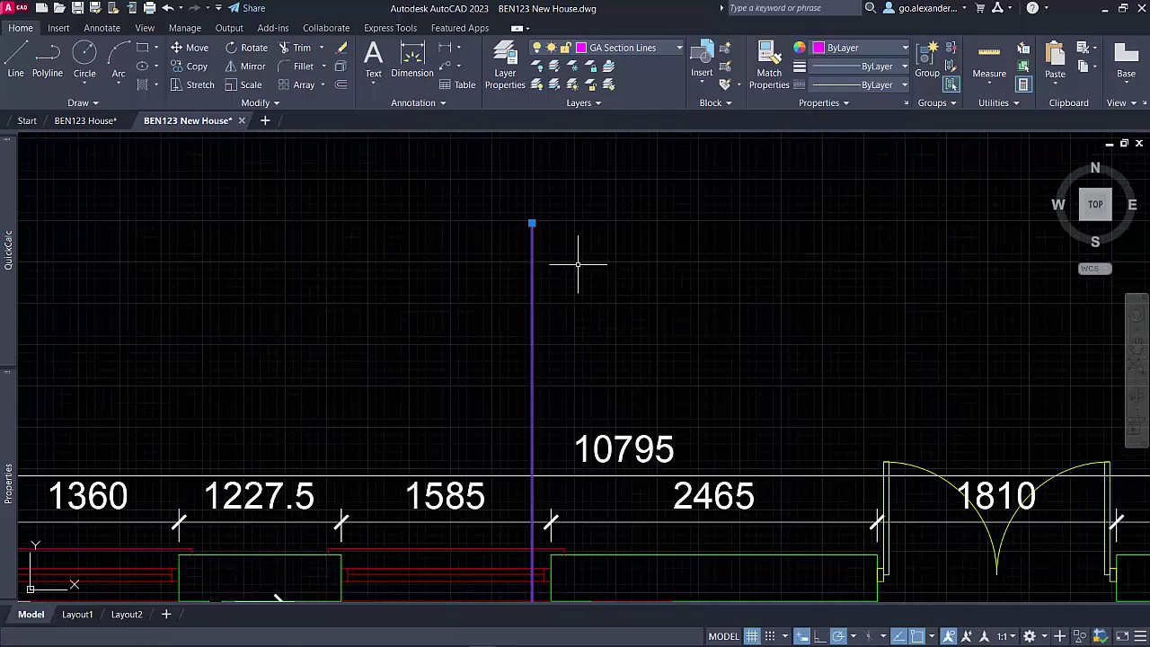
click(532, 223)
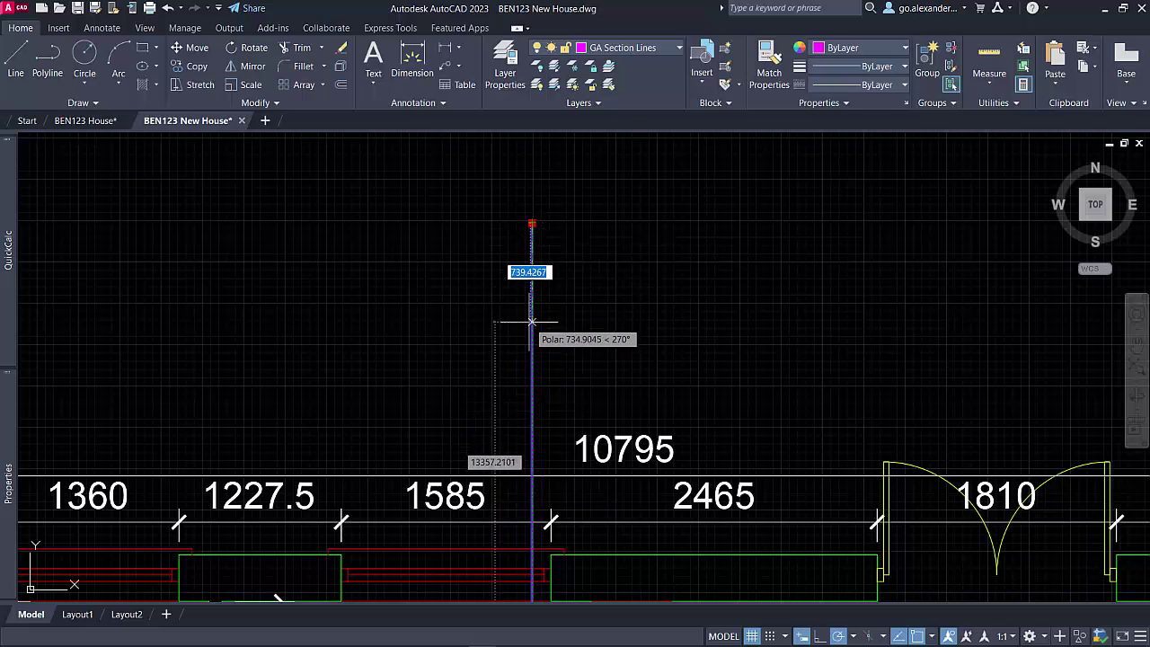
click(532, 357)
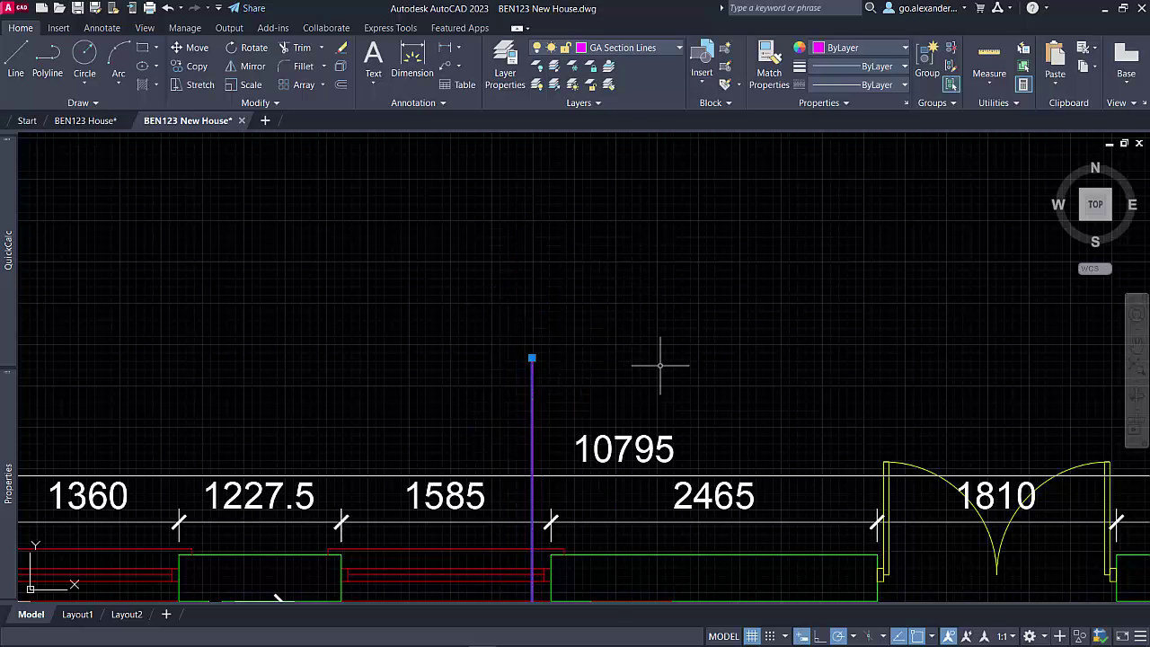
key(Escape)
Step: Recentre the view on the whole ground-floor plan
scroll(661, 367, down, 3)
scroll(662, 368, down, 3)
scroll(665, 373, down, 1)
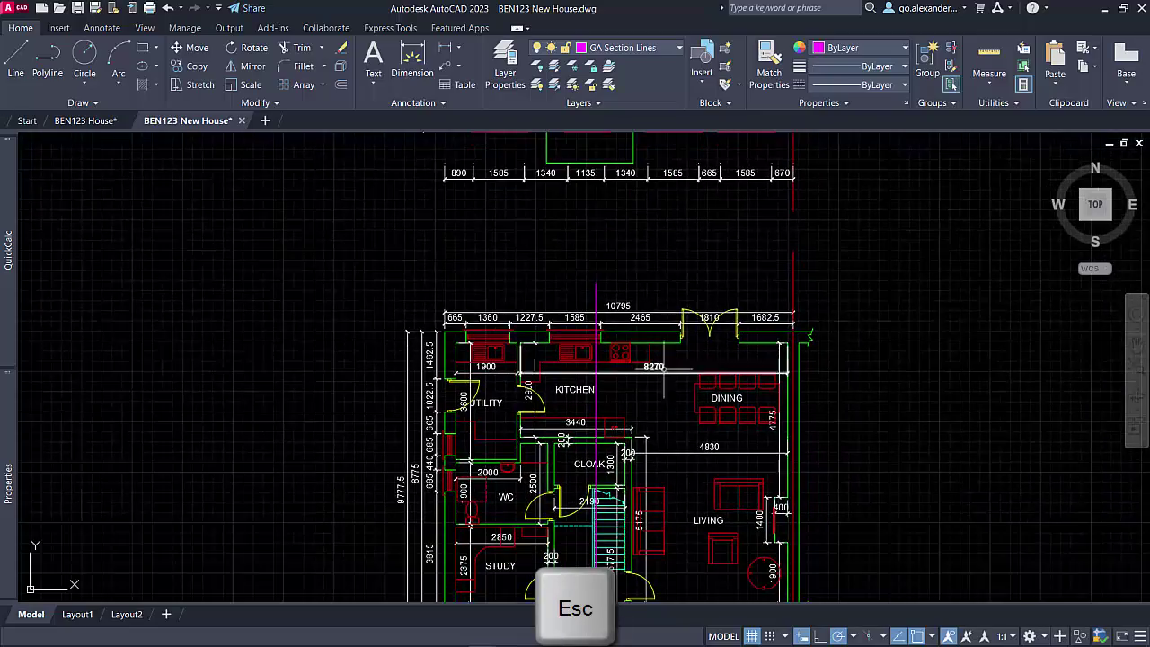
mouse_move(667, 380)
middle_down()
mouse_move(628, 392)
mouse_move(620, 346)
middle_up()
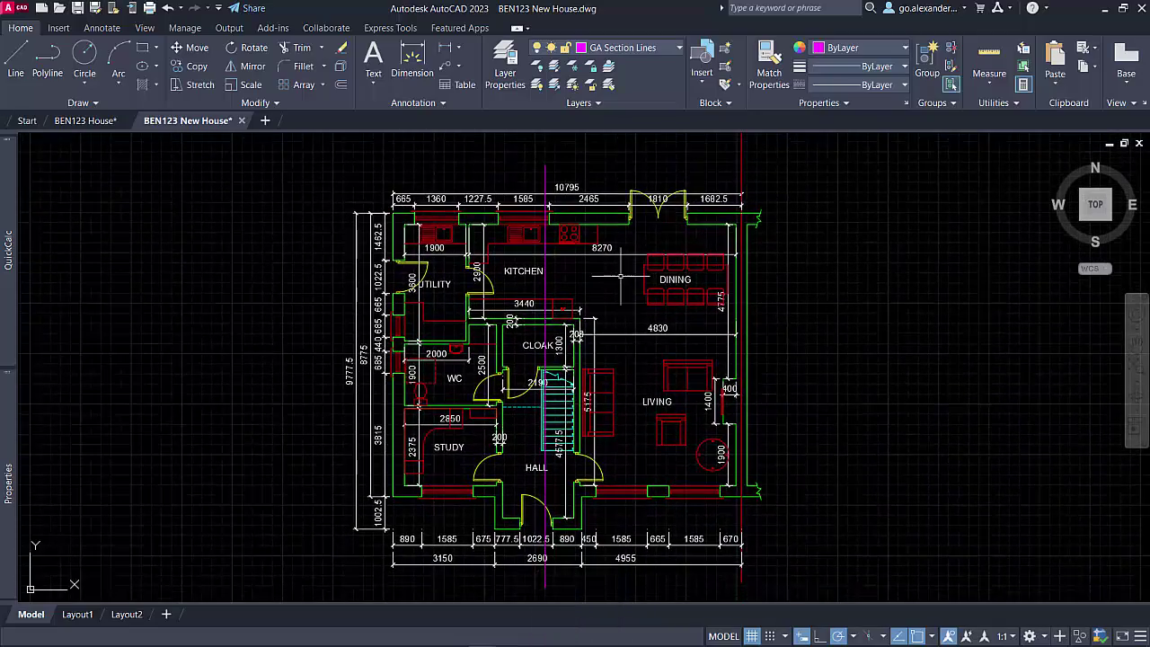
middle_drag(615, 279, 614, 326)
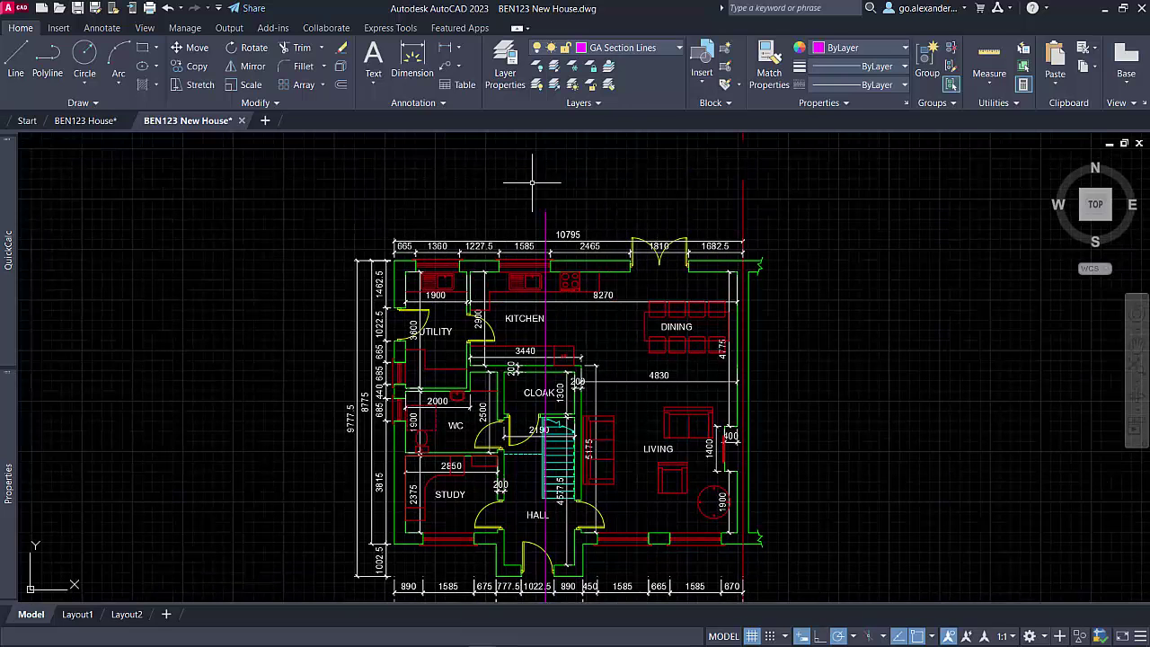
Step: Draw a radius-200 circle centred just above the section line's top end
scroll(569, 216, up, 6)
middle_drag(542, 226, 545, 387)
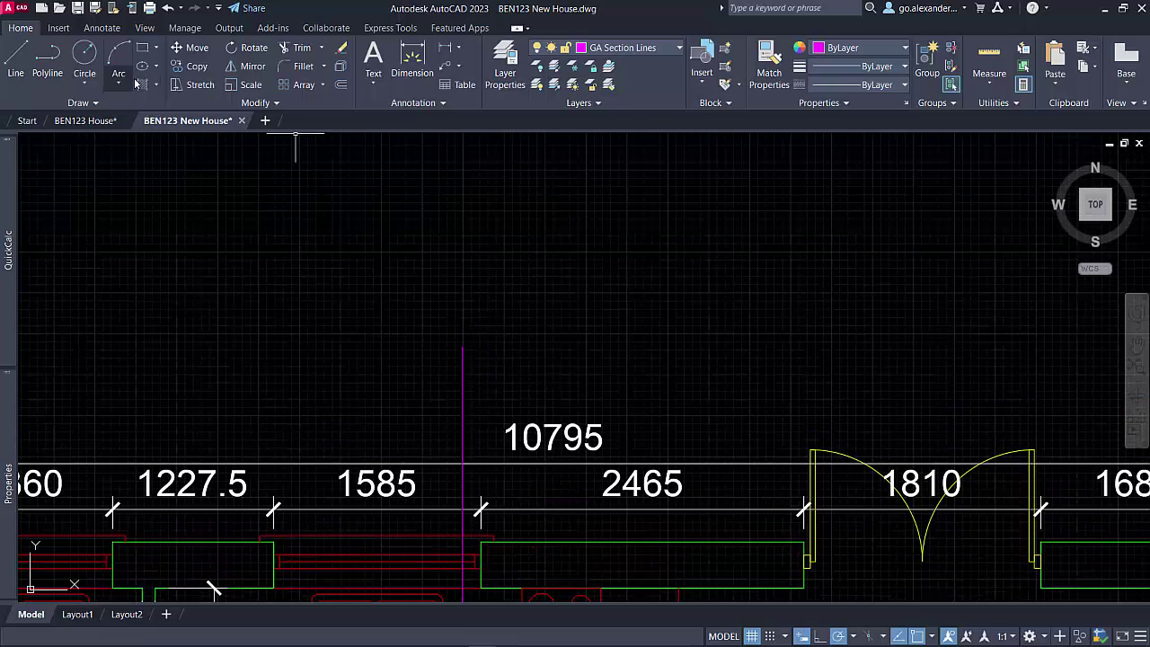
click(84, 58)
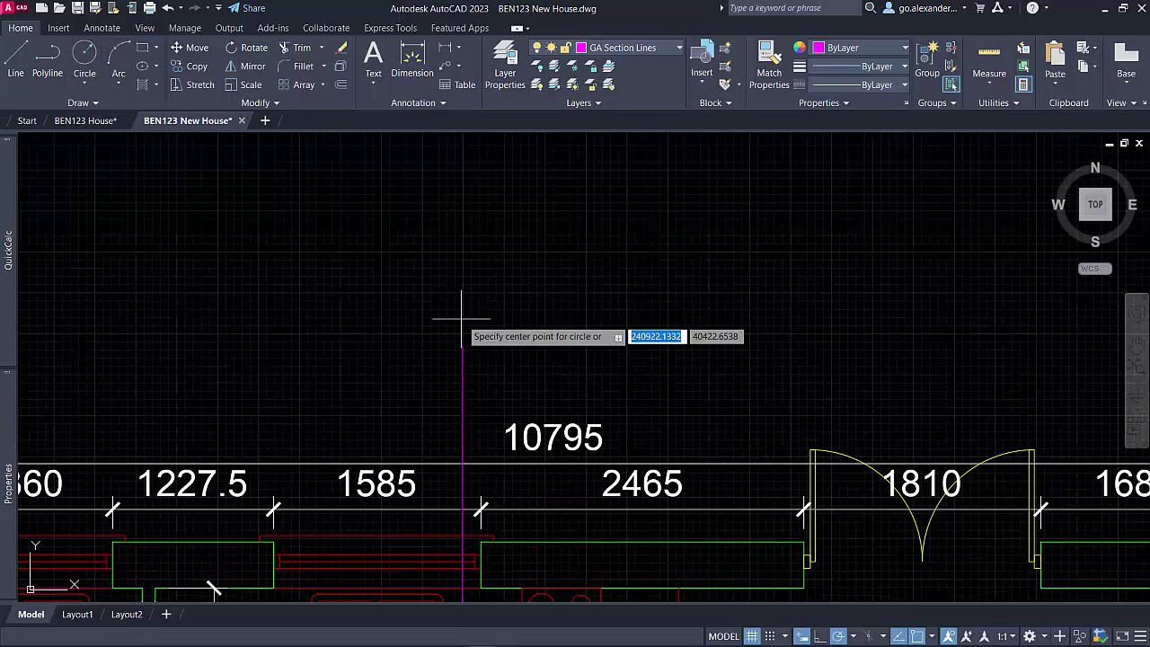
click(514, 286)
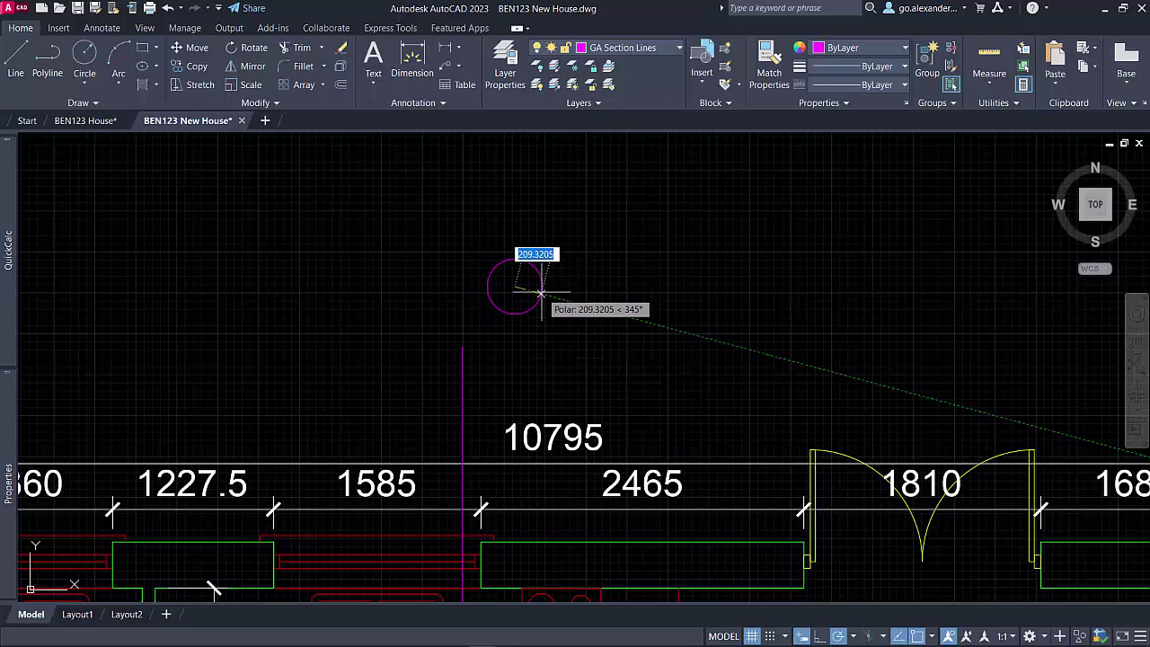
text(200)
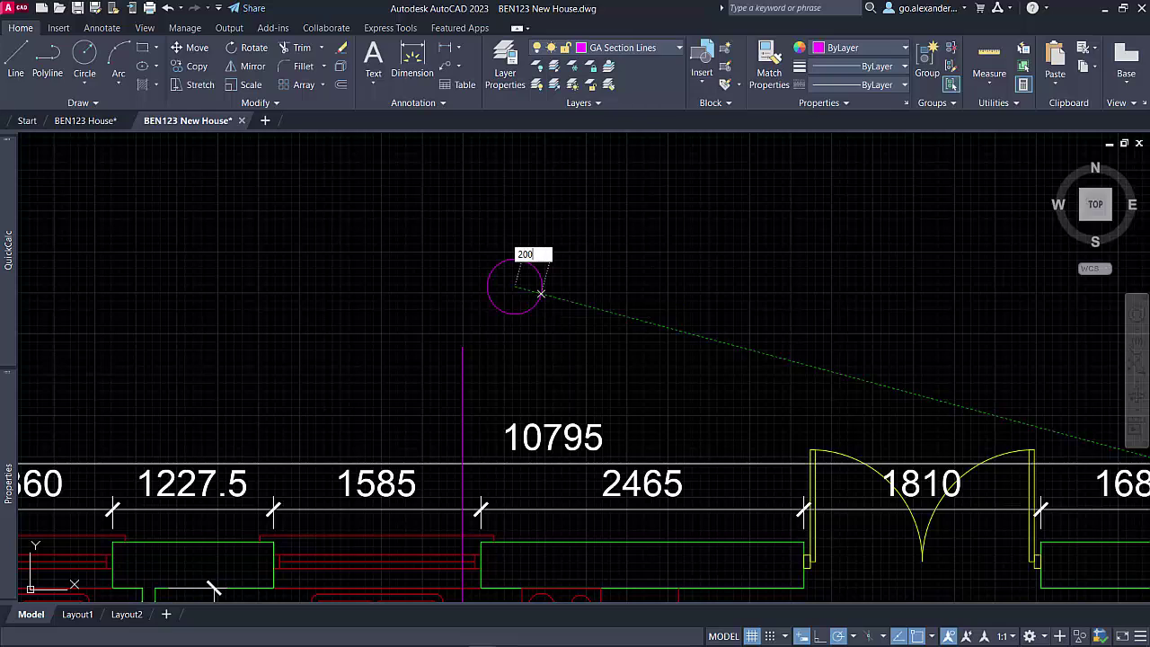
key(Return)
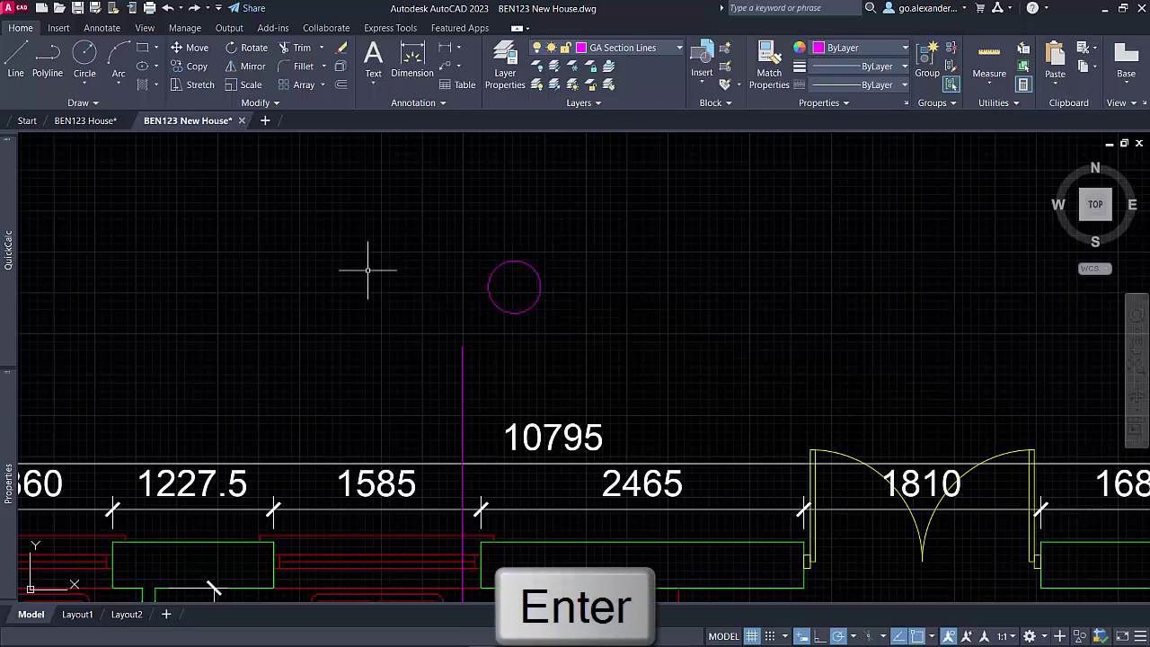
click(539, 286)
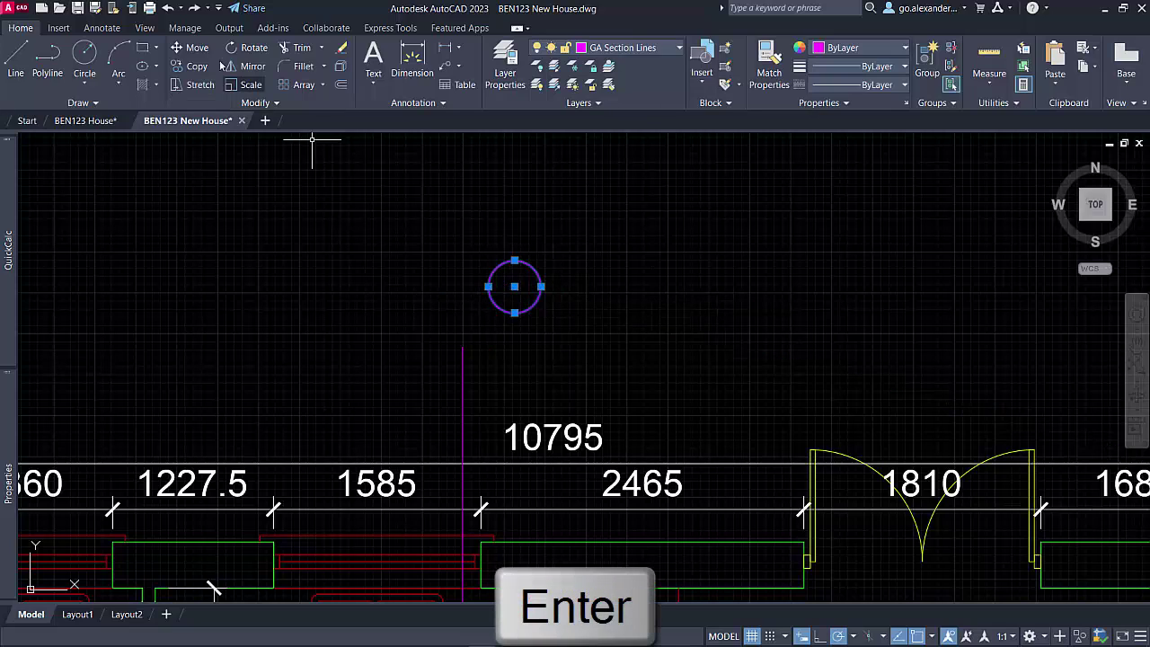
Step: Move the circle from its bottom quadrant point onto the section line's top endpoint
text(m)
key(Return)
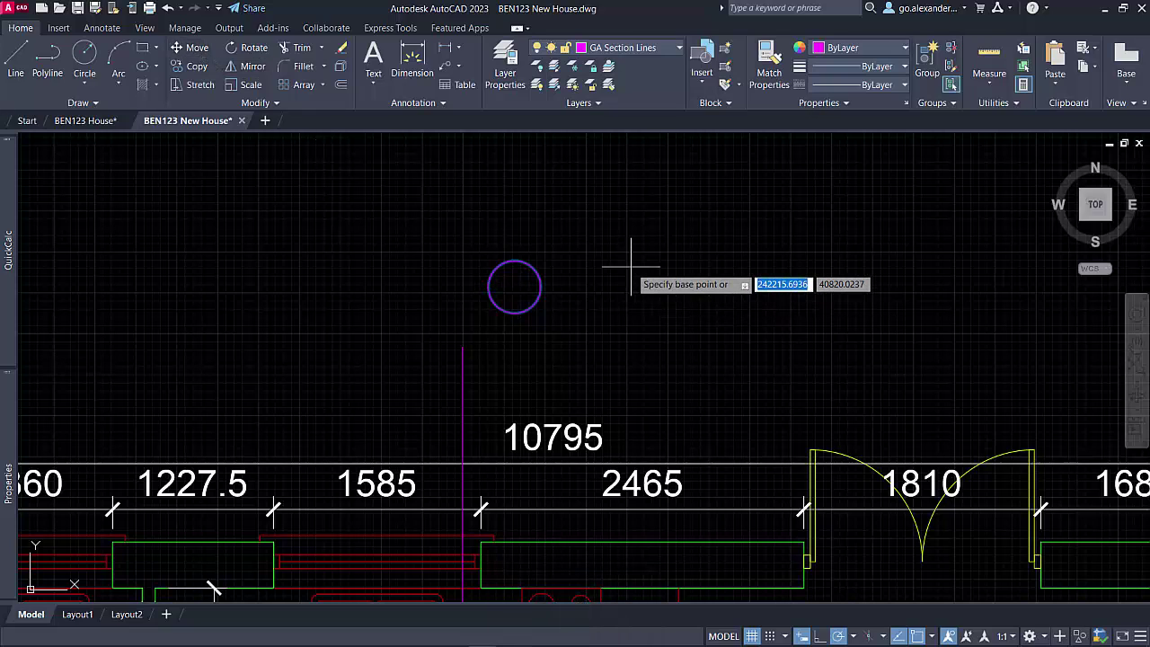
shift+right_click(631, 266)
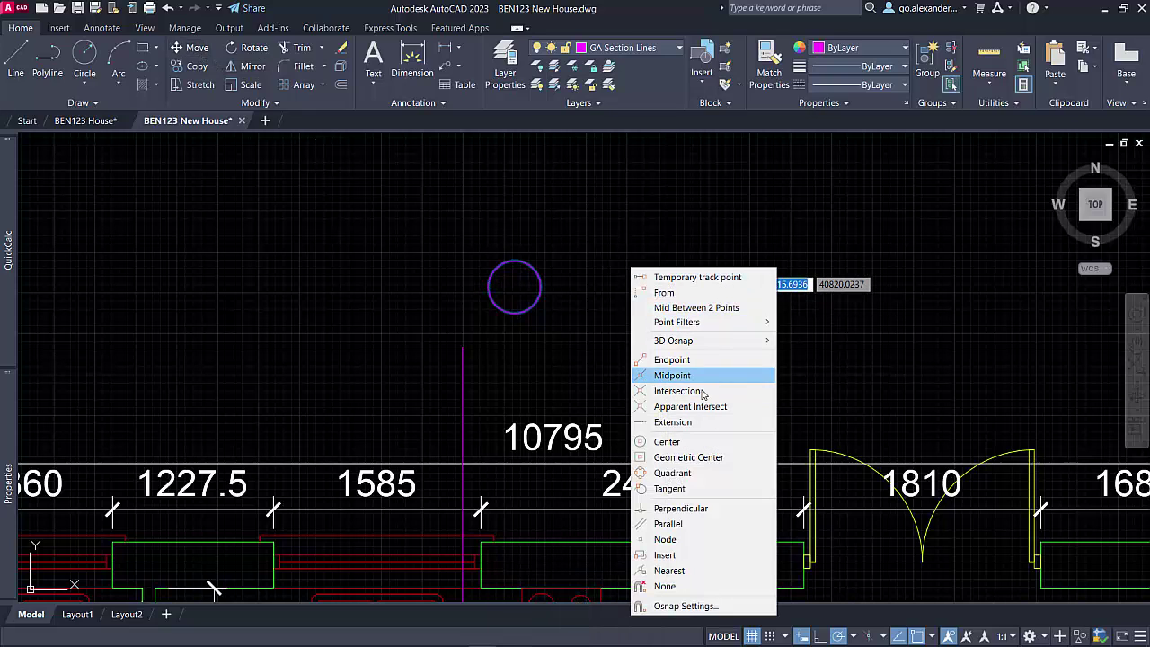
click(707, 474)
click(514, 313)
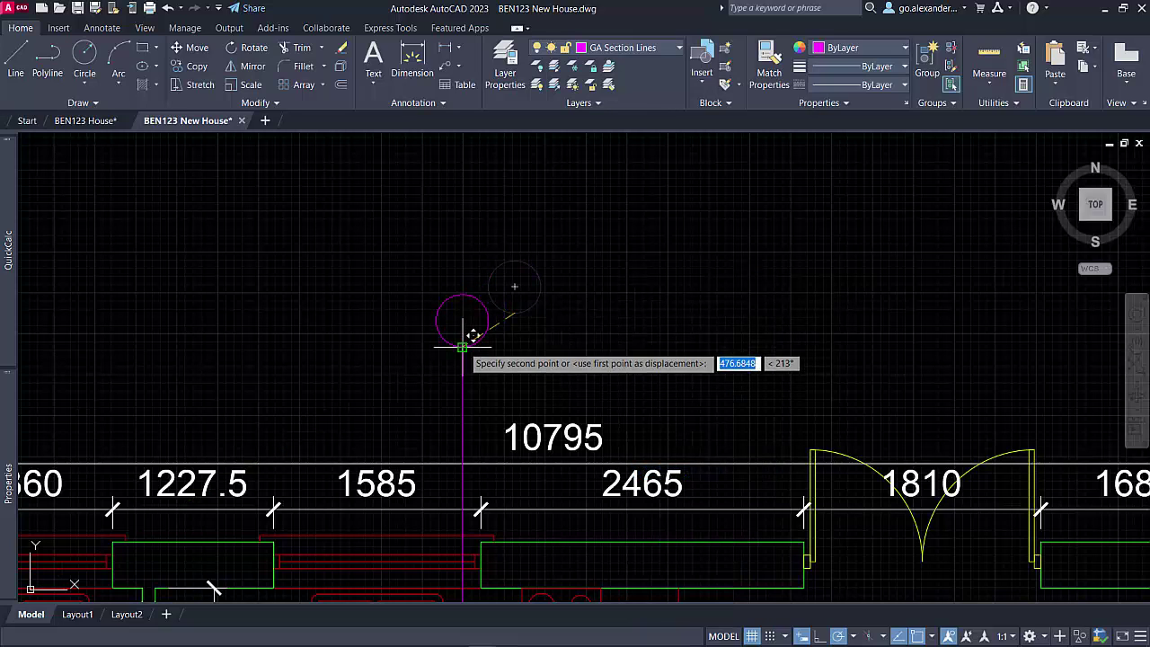
click(462, 346)
scroll(513, 337, up, 2)
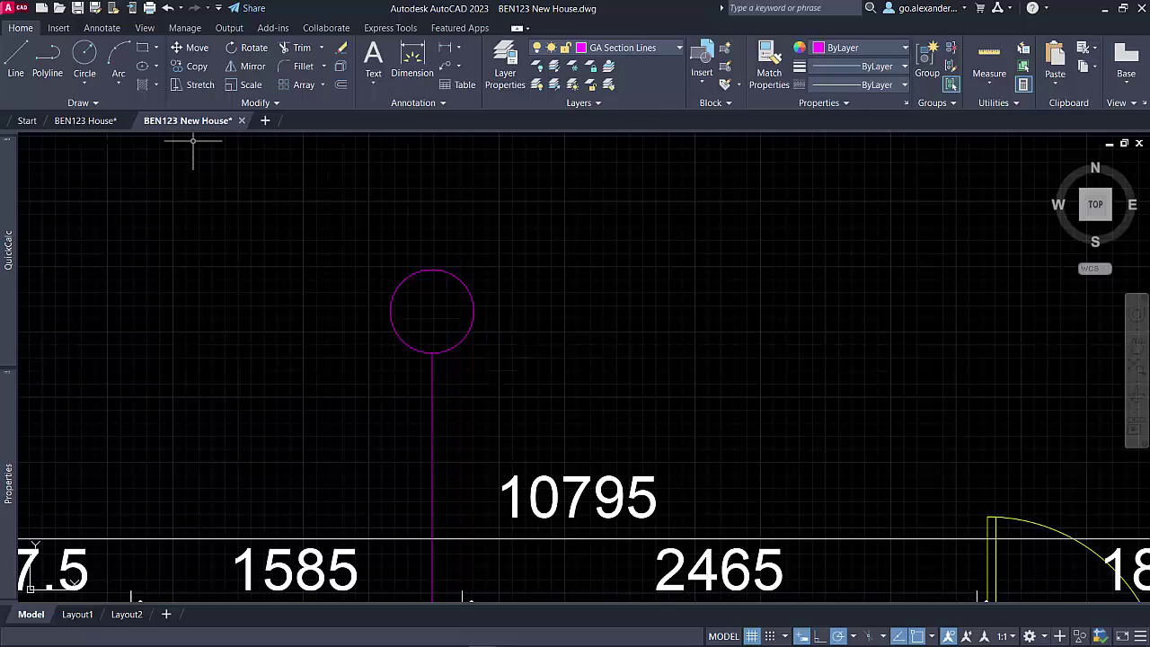
Step: Create a multiline text object containing the letter A near the circle
click(373, 58)
click(517, 267)
click(593, 320)
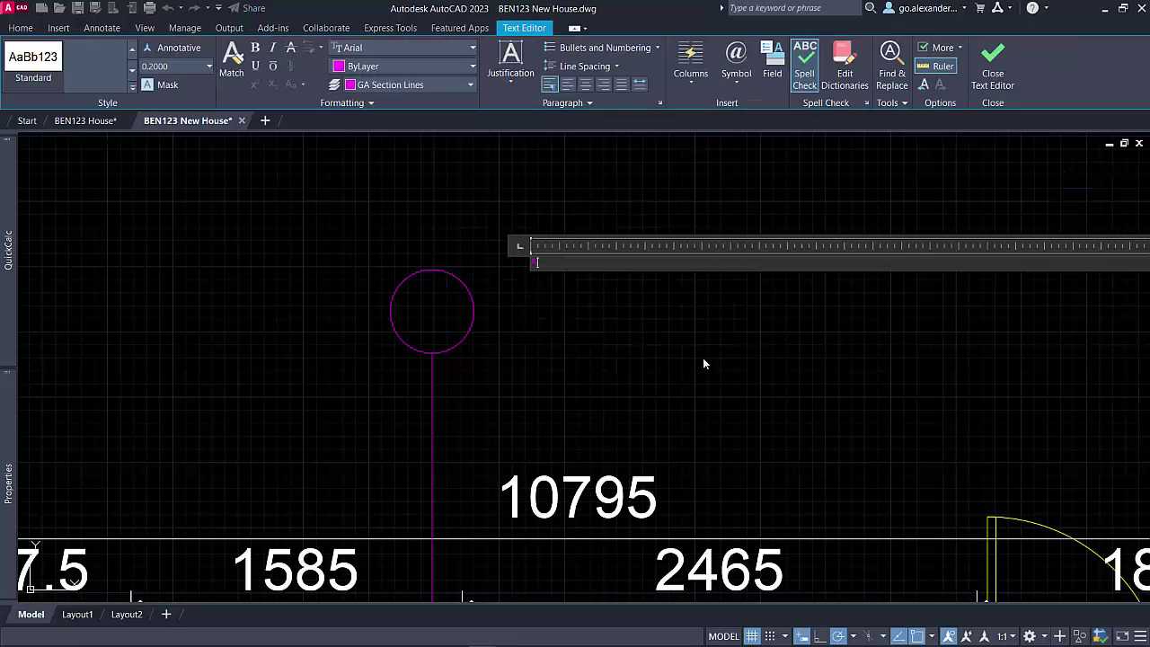
click(618, 377)
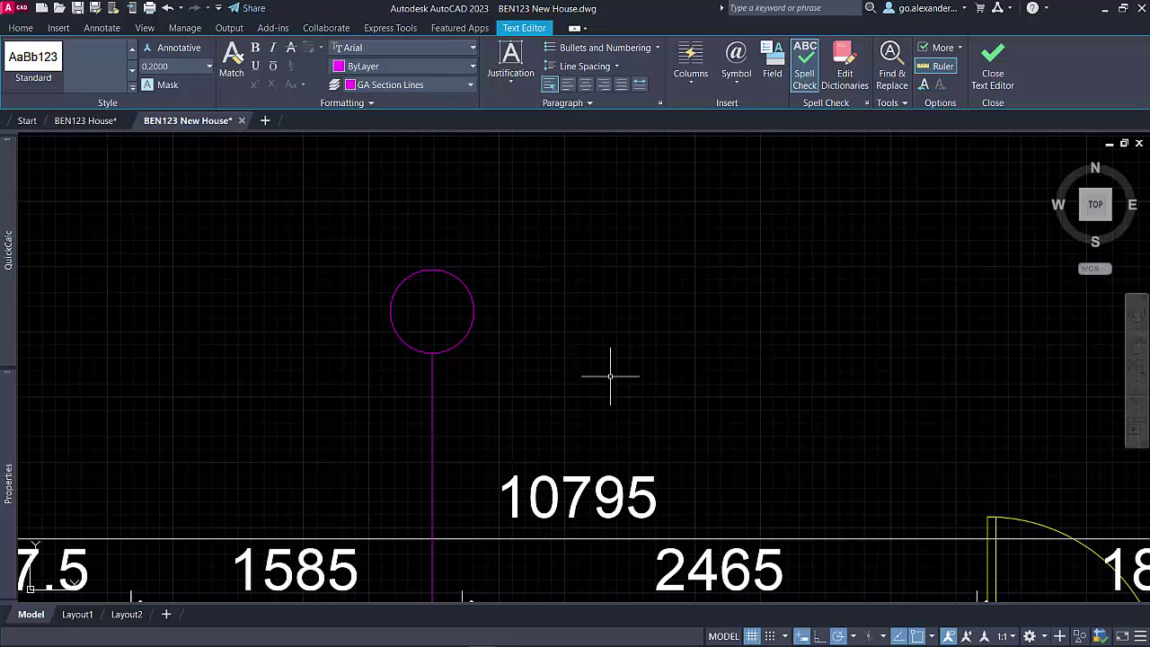
Step: Give the letter A text height 200 and Middle center justification in Properties
click(478, 204)
click(704, 404)
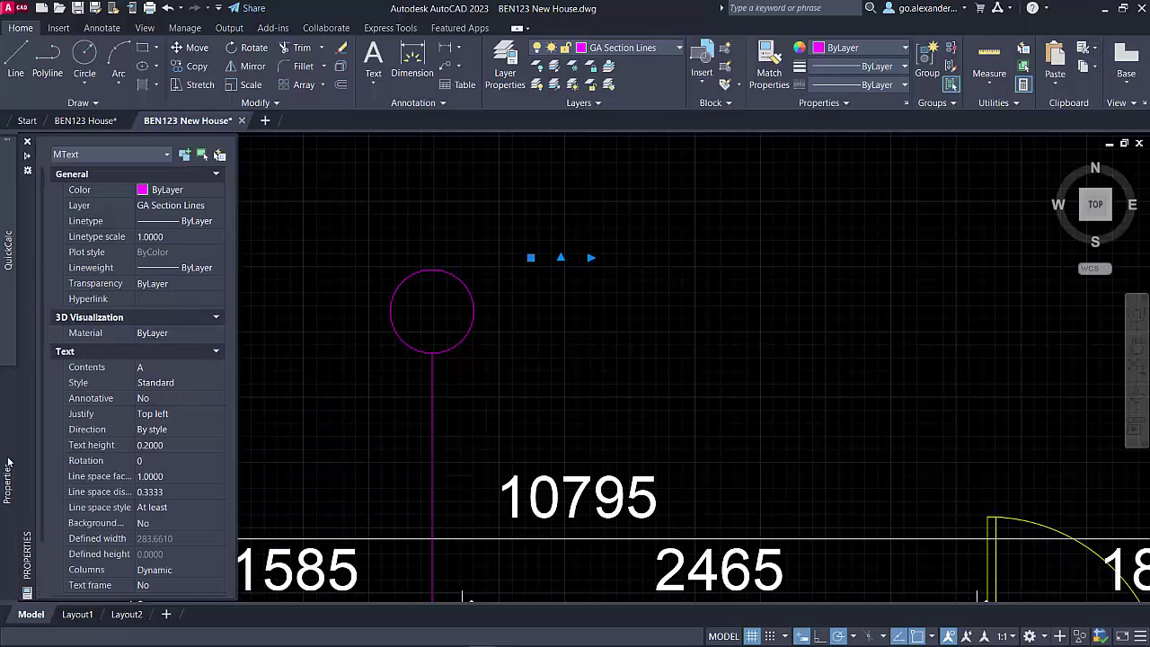
click(158, 446)
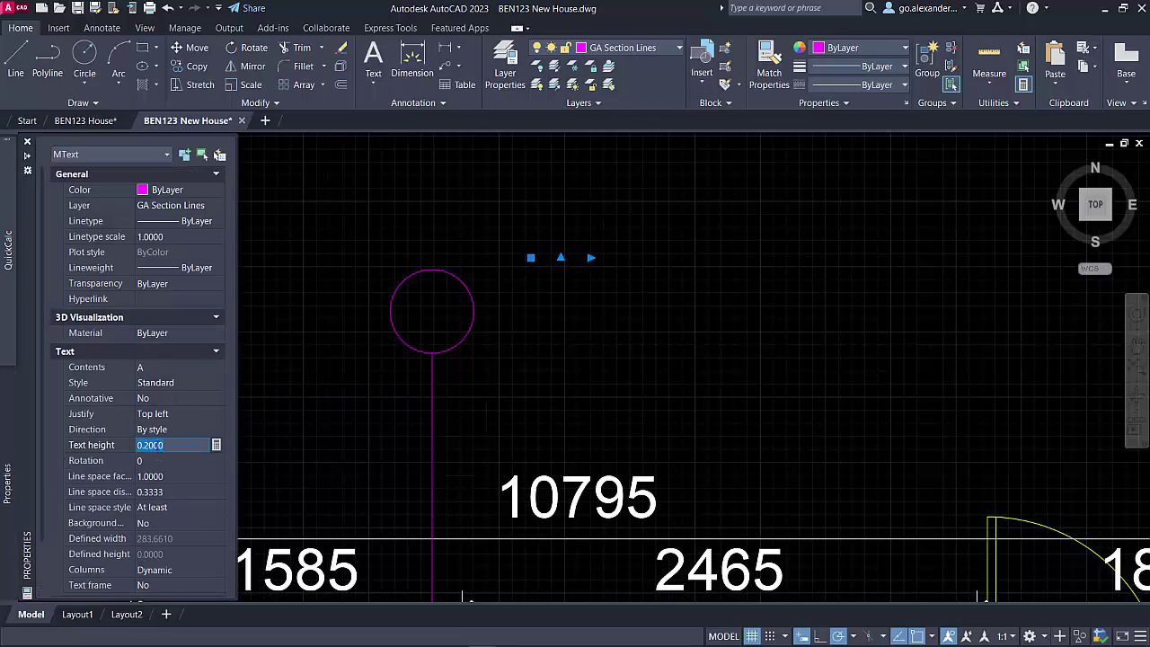
text(200)
key(Return)
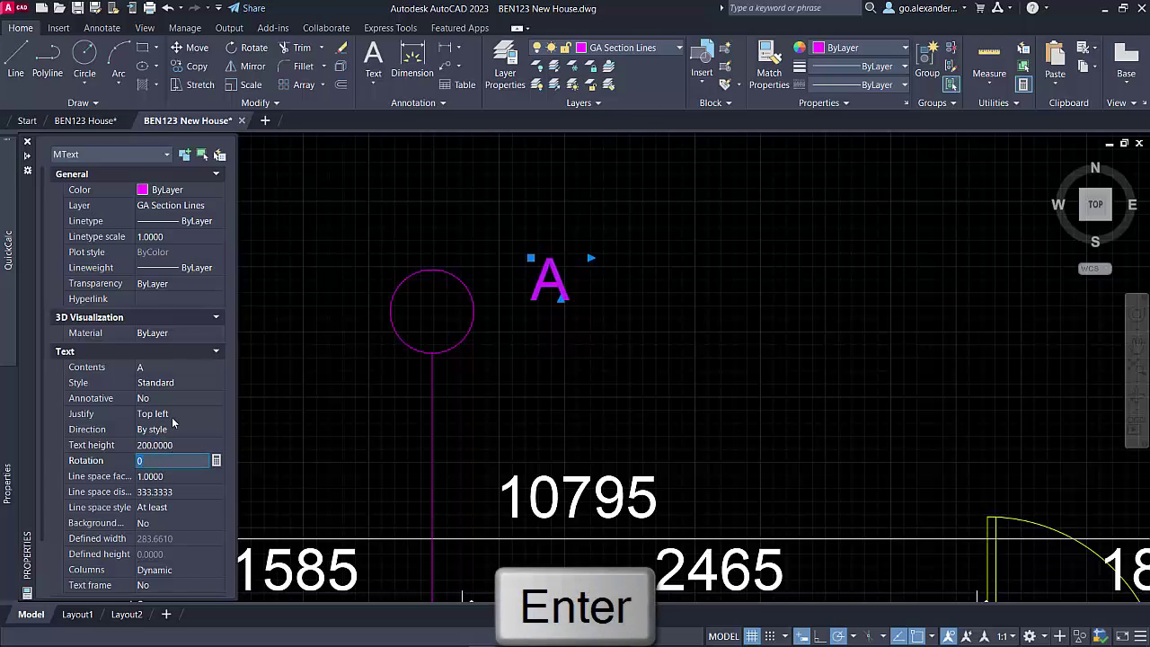
click(174, 418)
click(218, 414)
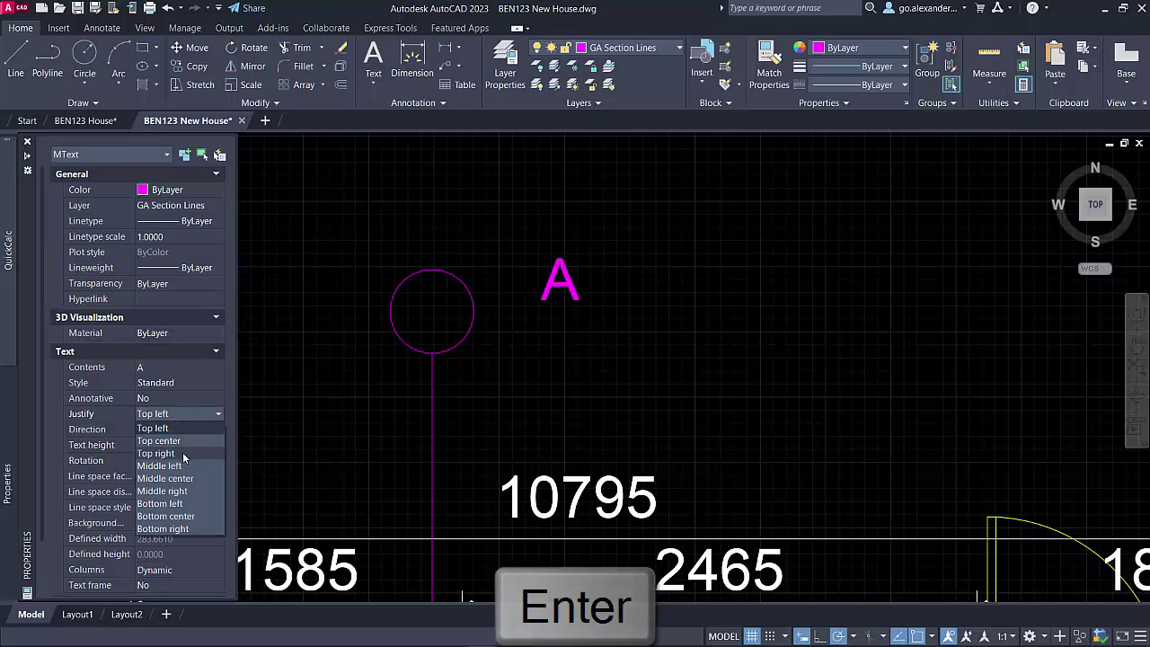
click(190, 483)
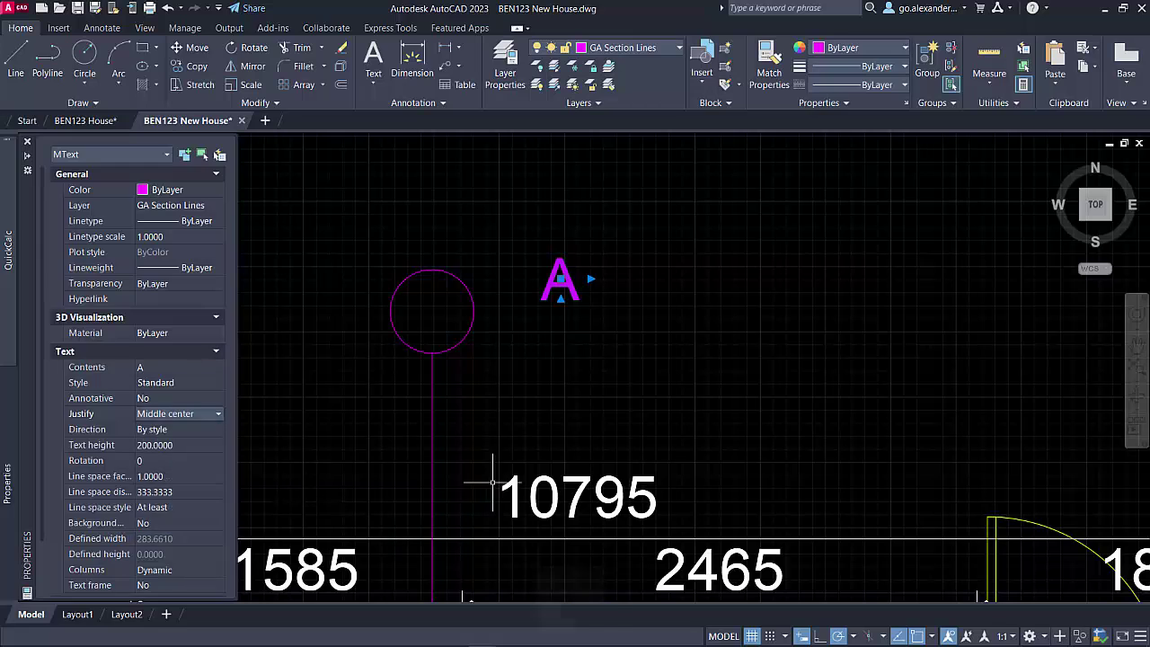
Step: Grip-move the letter A so it sits at the circle's centre
key(Escape)
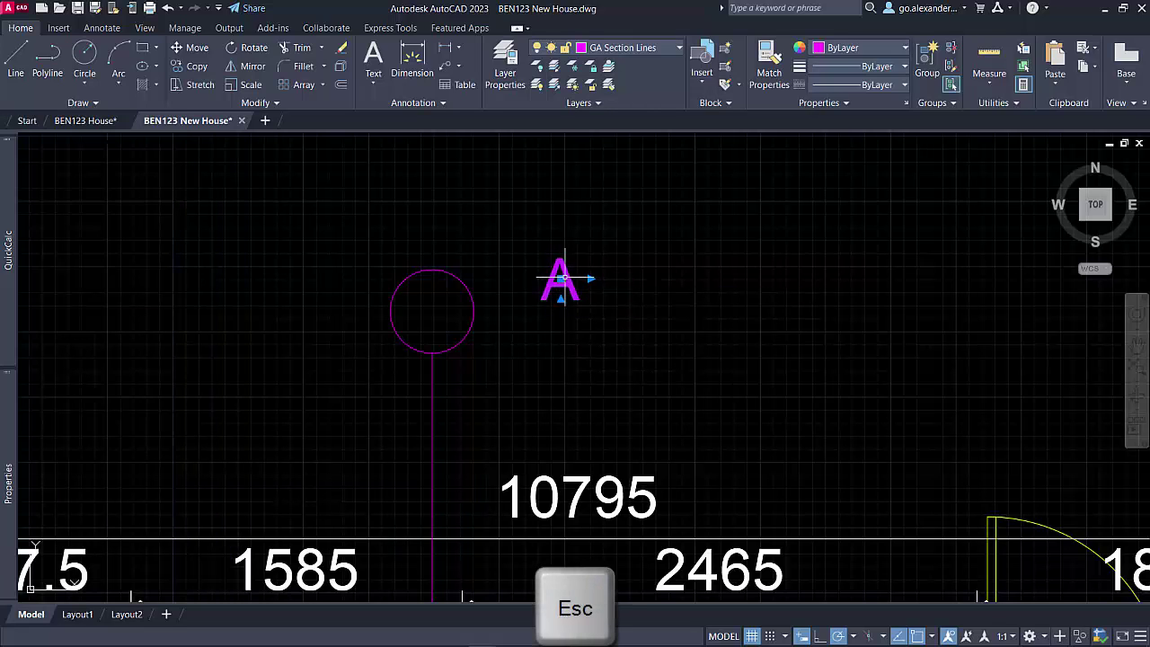
click(561, 280)
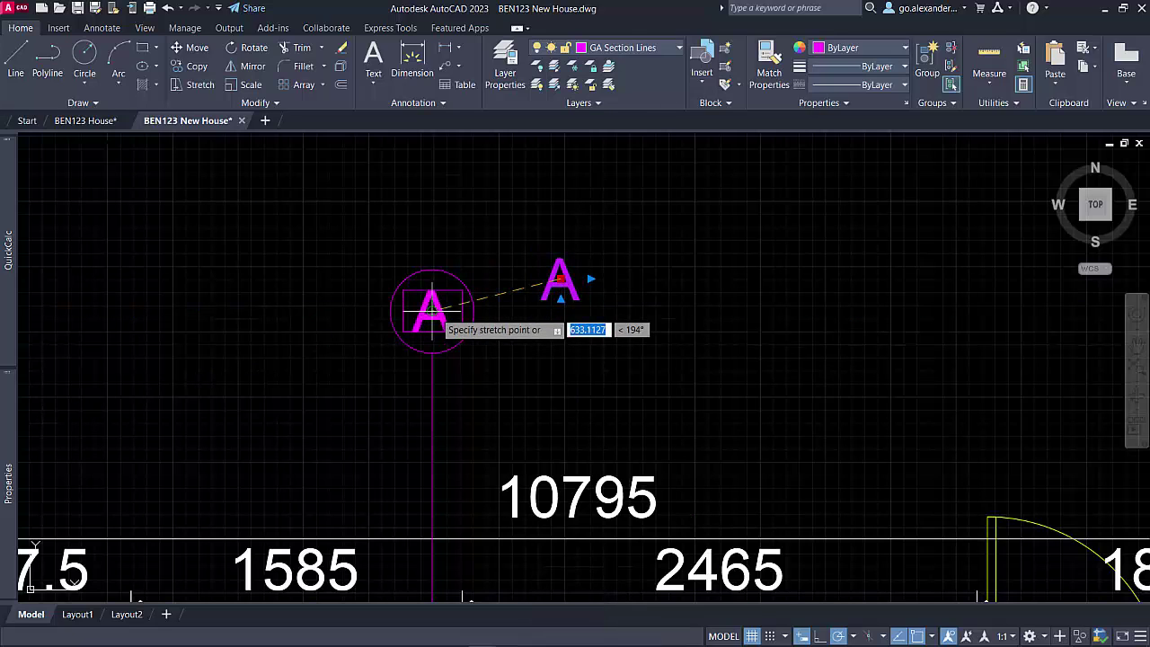
click(432, 312)
key(Escape)
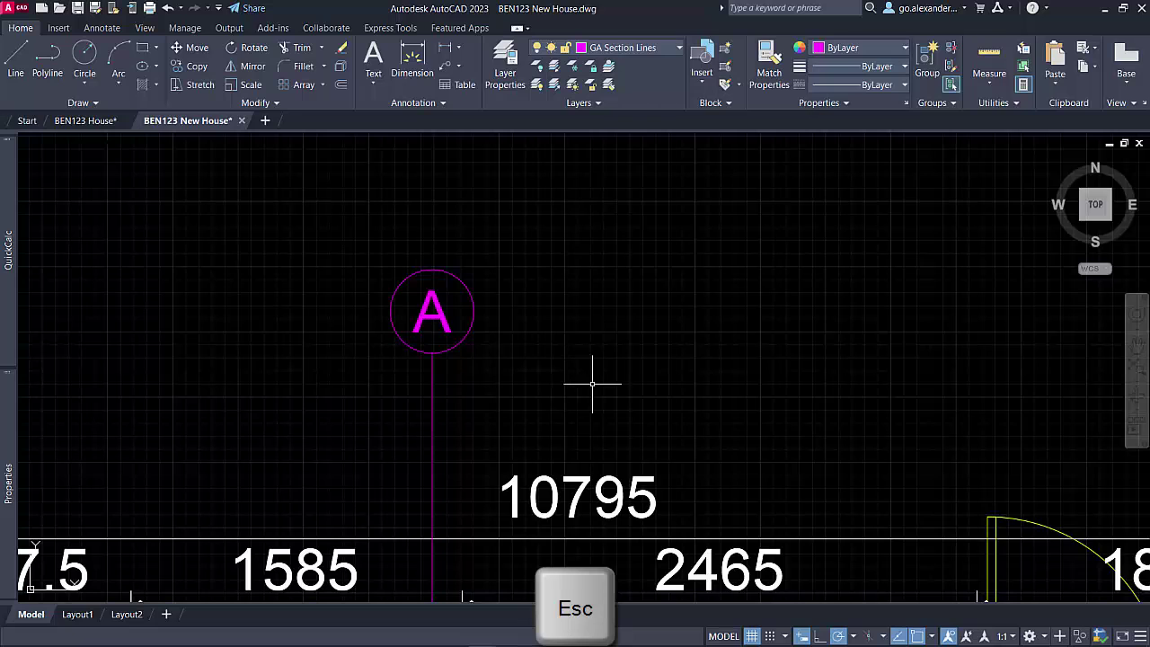
Step: Draw a 45-degree diagonal line rising up-right below the circled A
click(15, 63)
click(514, 409)
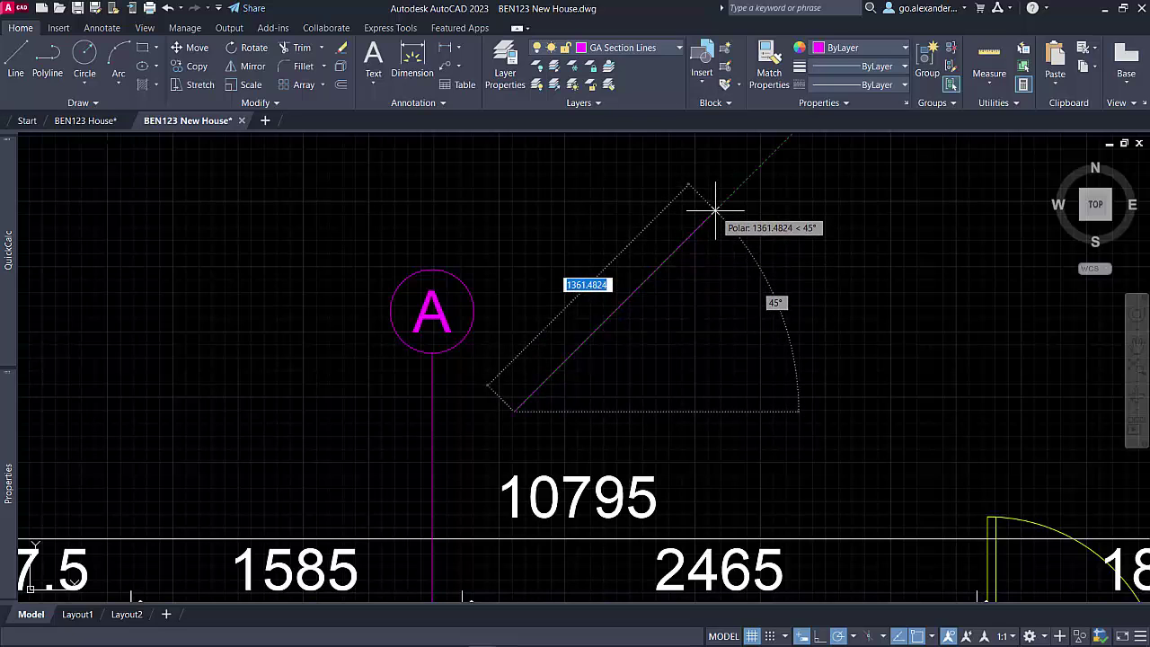
click(716, 210)
key(Escape)
click(629, 296)
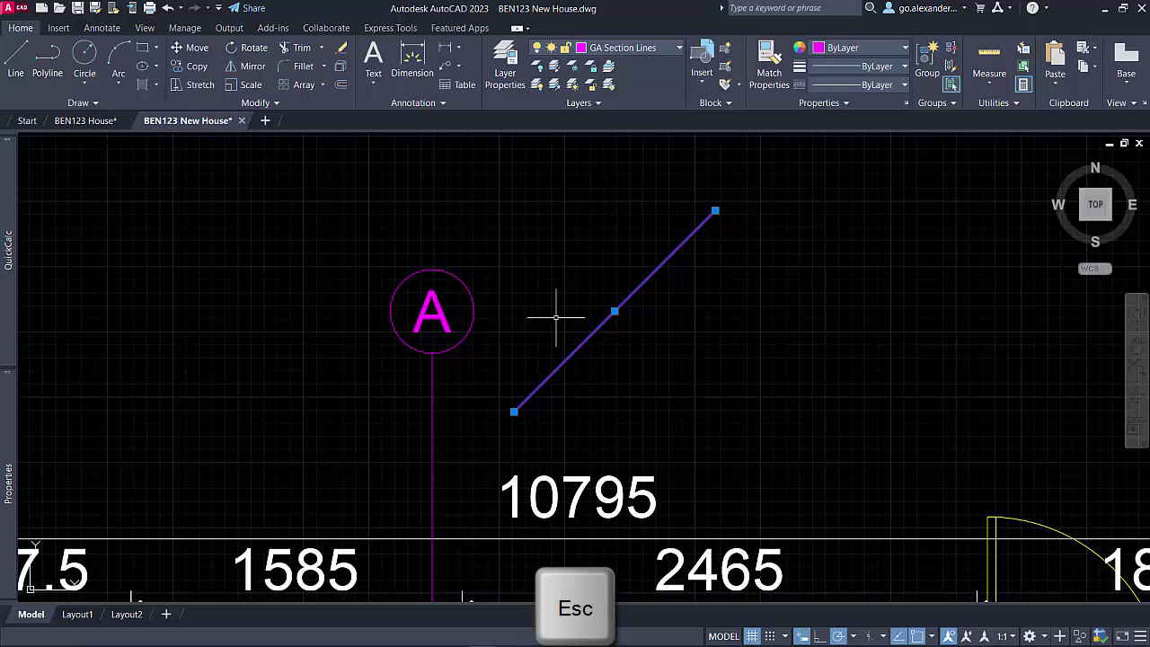
click(200, 52)
key(Escape)
Step: Draw a short line from circle A down-right toward the section line
click(15, 58)
click(432, 310)
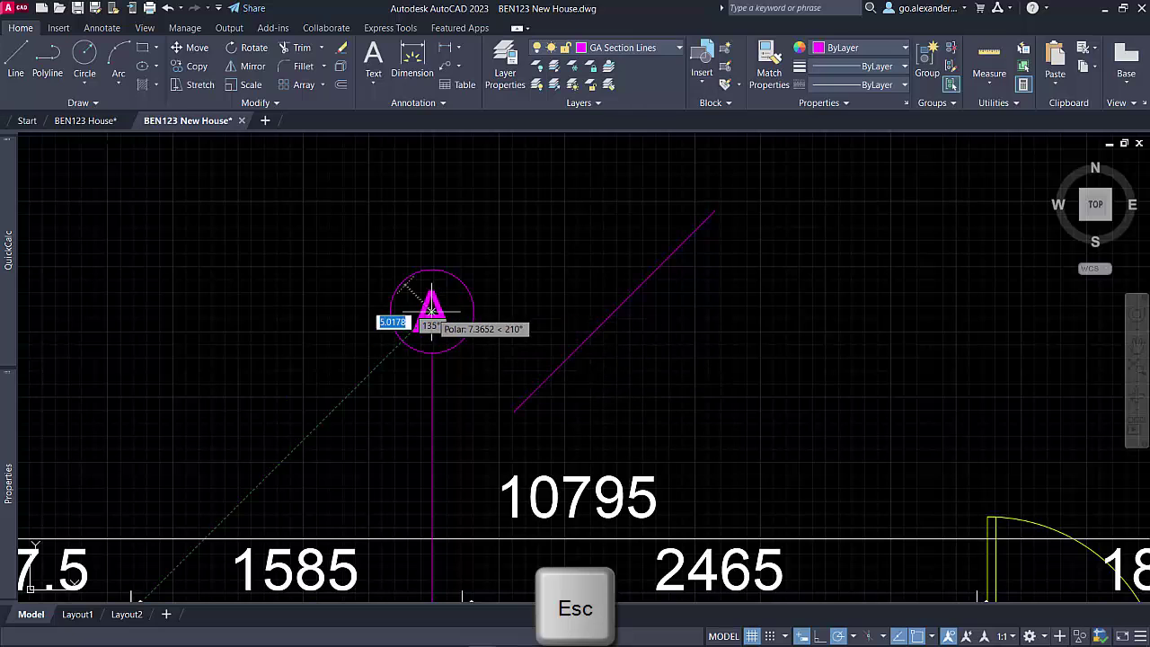
click(495, 370)
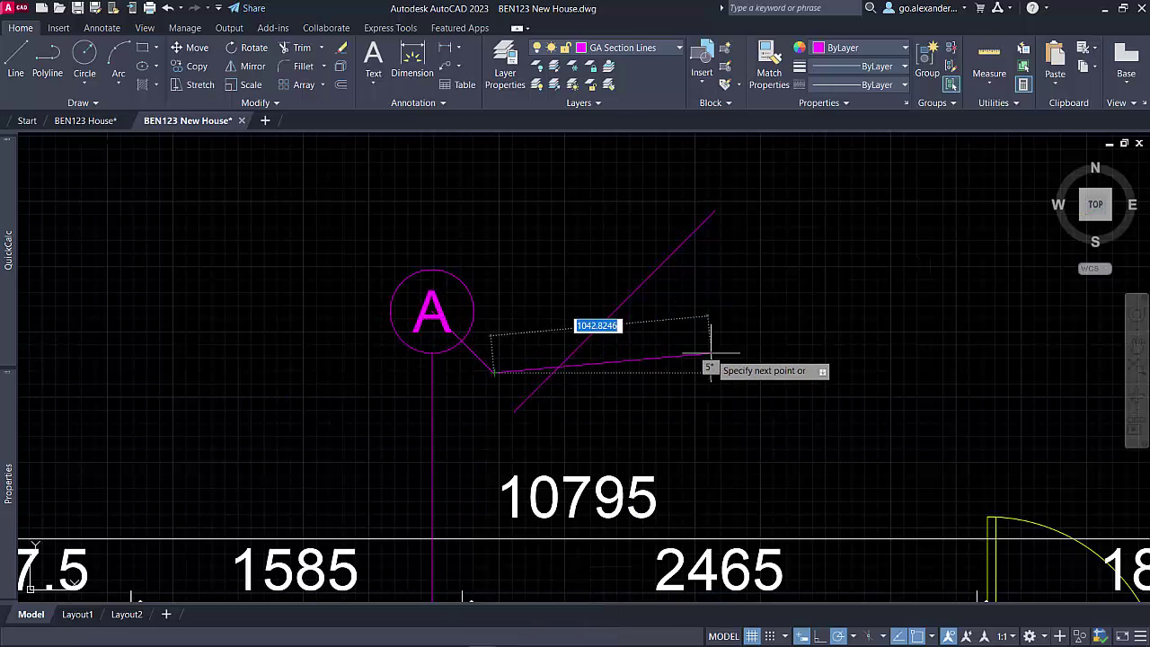
key(Escape)
Step: Move the long diagonal line to pass through the arc-line intersection using Intersection snap
click(696, 331)
click(620, 270)
click(193, 47)
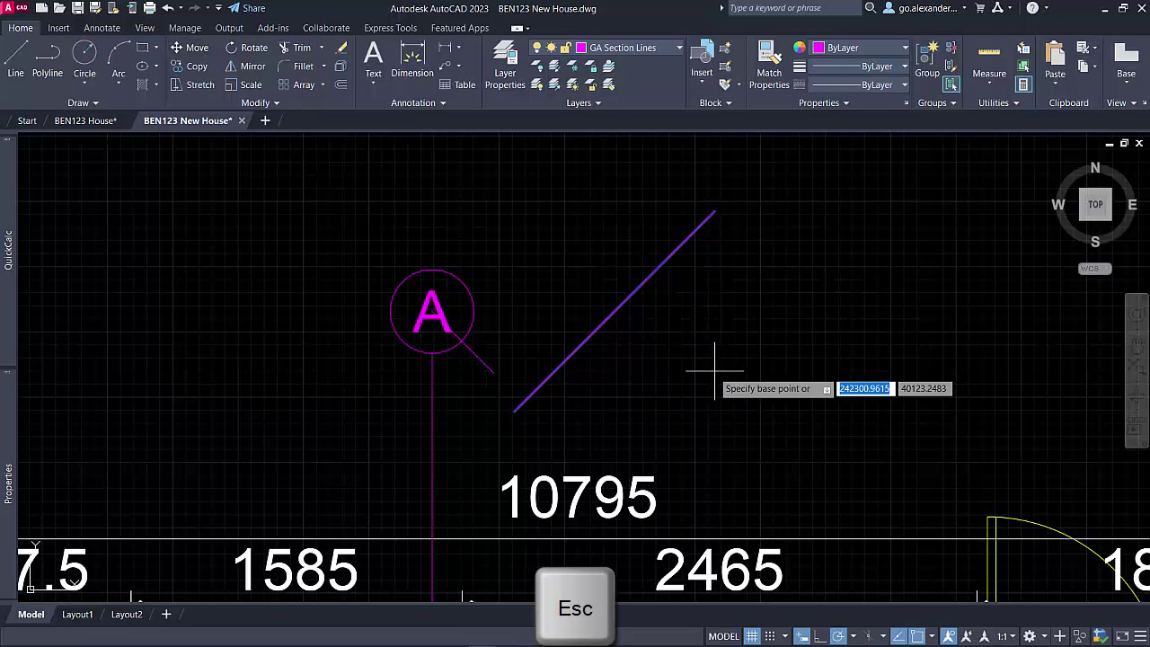
click(614, 310)
scroll(471, 352, up, 5)
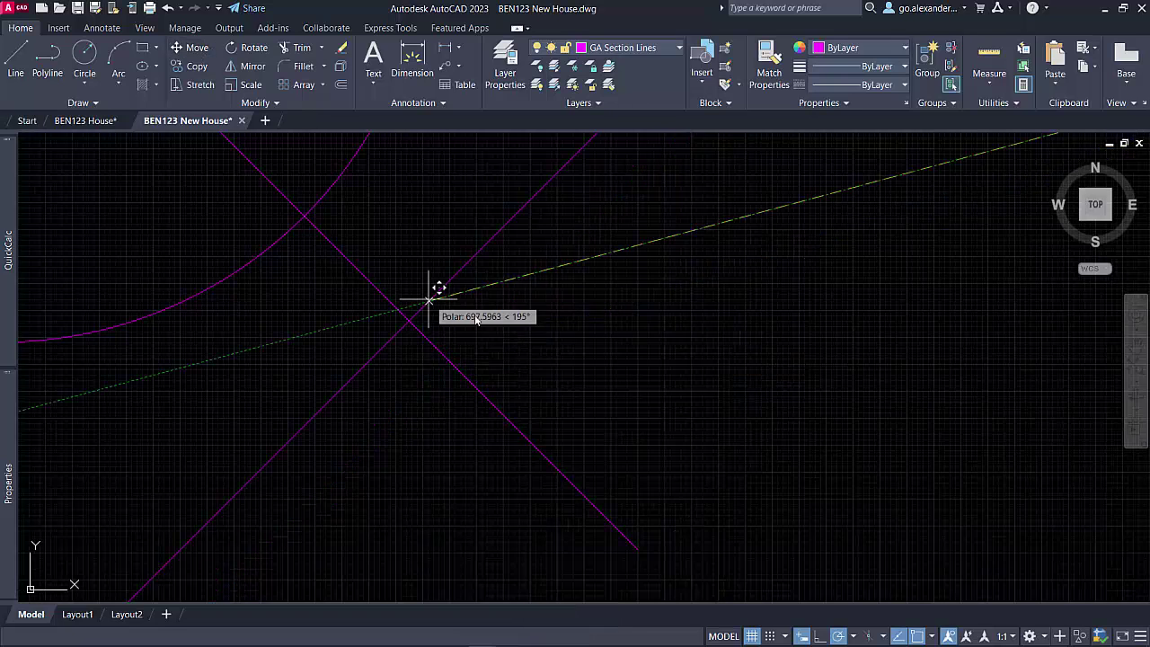
shift+right_click(515, 268)
click(561, 393)
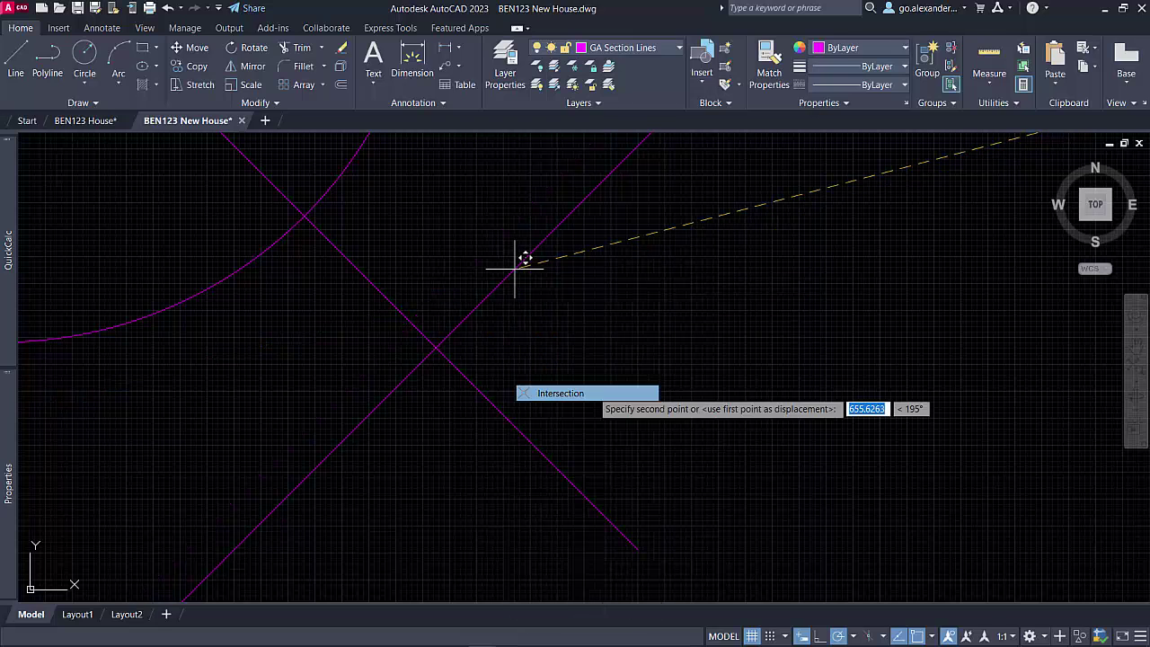
click(305, 217)
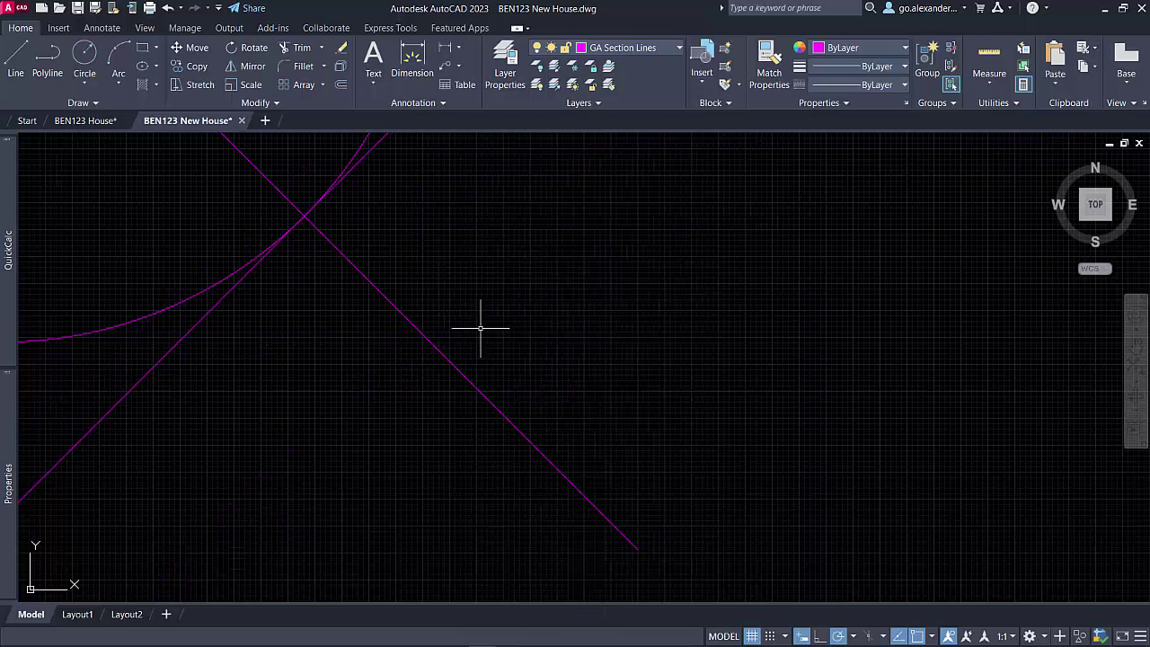
key(Escape)
scroll(483, 326, down, 3)
scroll(523, 330, down, 3)
Step: Mirror the diagonal line about a horizontal axis and delete the short leftover segment
click(555, 243)
click(494, 246)
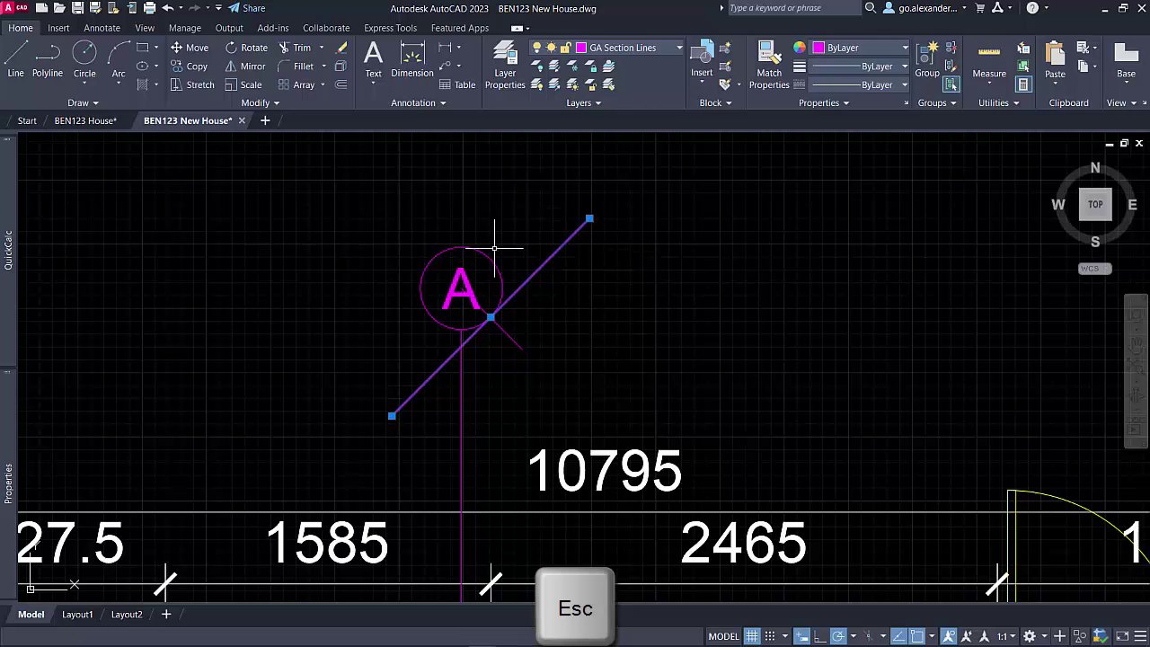
click(244, 68)
click(461, 287)
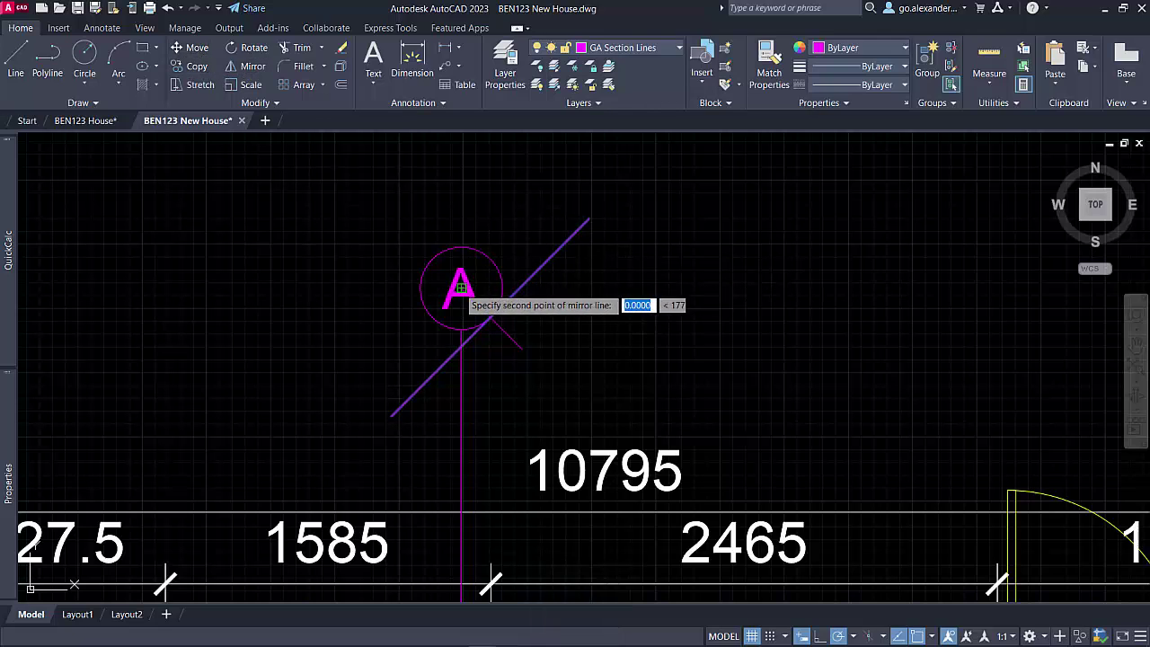
click(598, 288)
key(Return)
click(510, 339)
key(Delete)
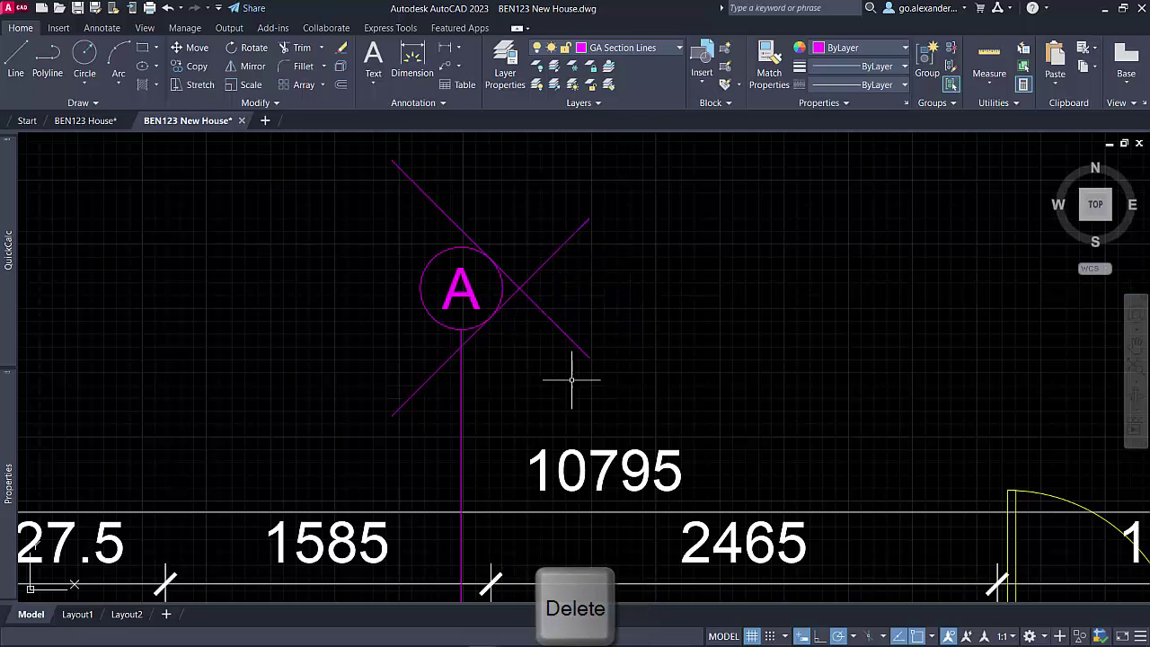
Step: Trim the crossing arms around the A circle with TR fences and delete the upper-left diagonal
text(tr)
key(Return)
click(547, 350)
click(557, 267)
key(Return)
click(414, 351)
click(431, 403)
click(411, 351)
click(432, 390)
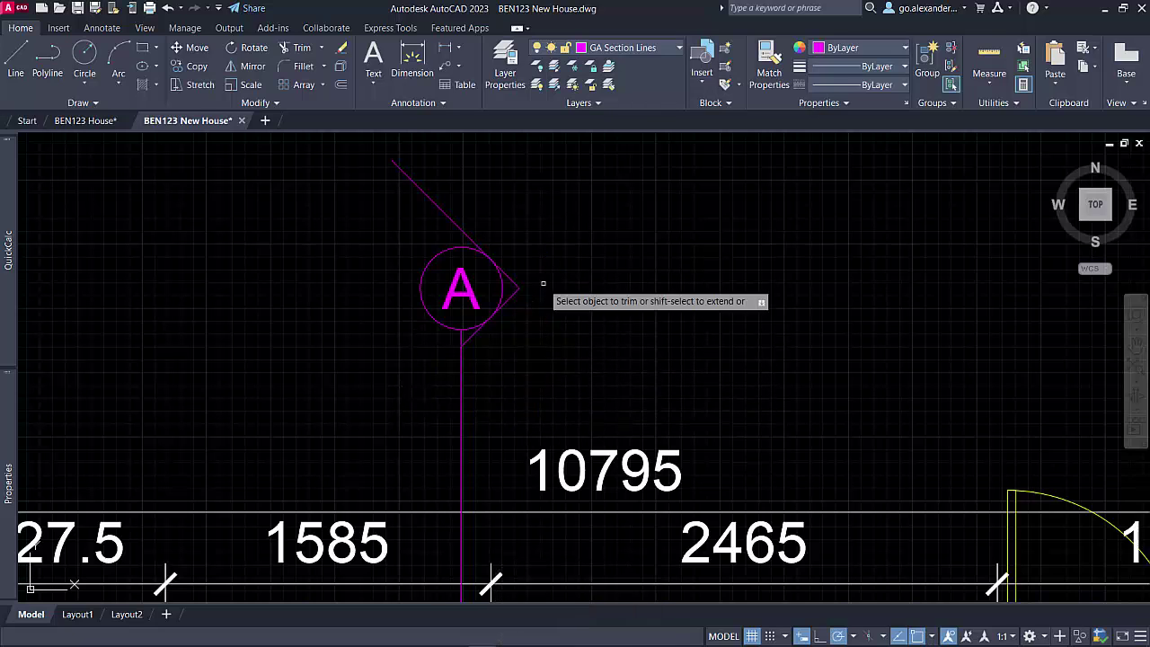
key(Return)
click(409, 178)
key(Delete)
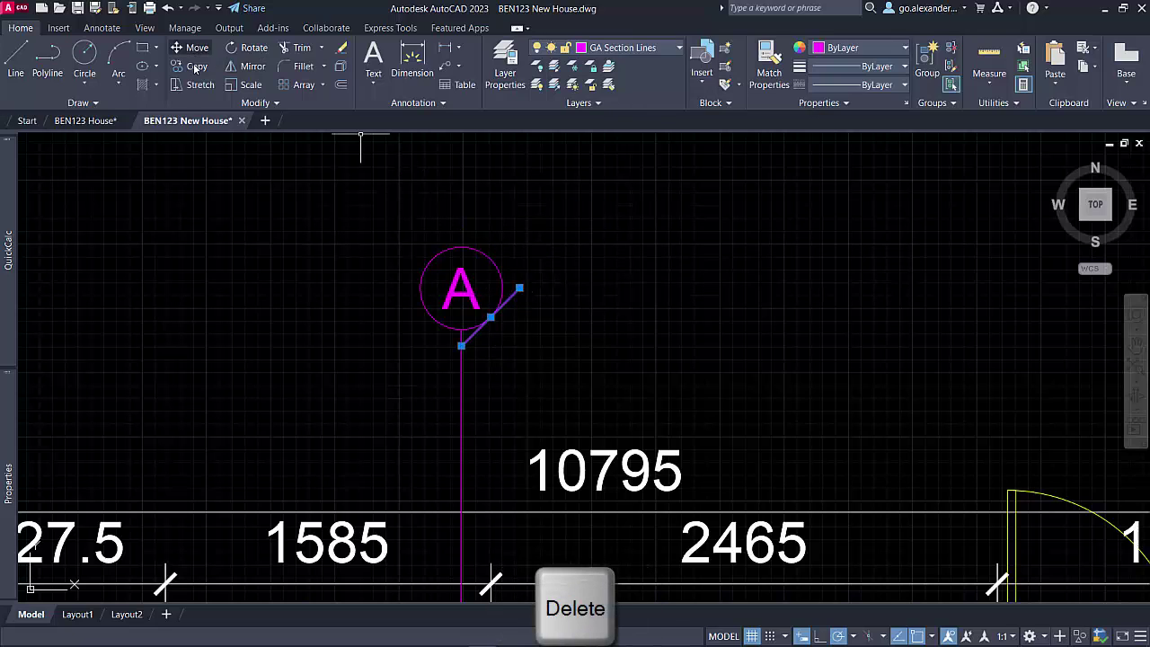
Step: Mirror the remaining arrow side horizontally to complete the right-pointing arrowhead
click(249, 68)
click(520, 287)
click(630, 288)
key(Return)
scroll(483, 236, up, 4)
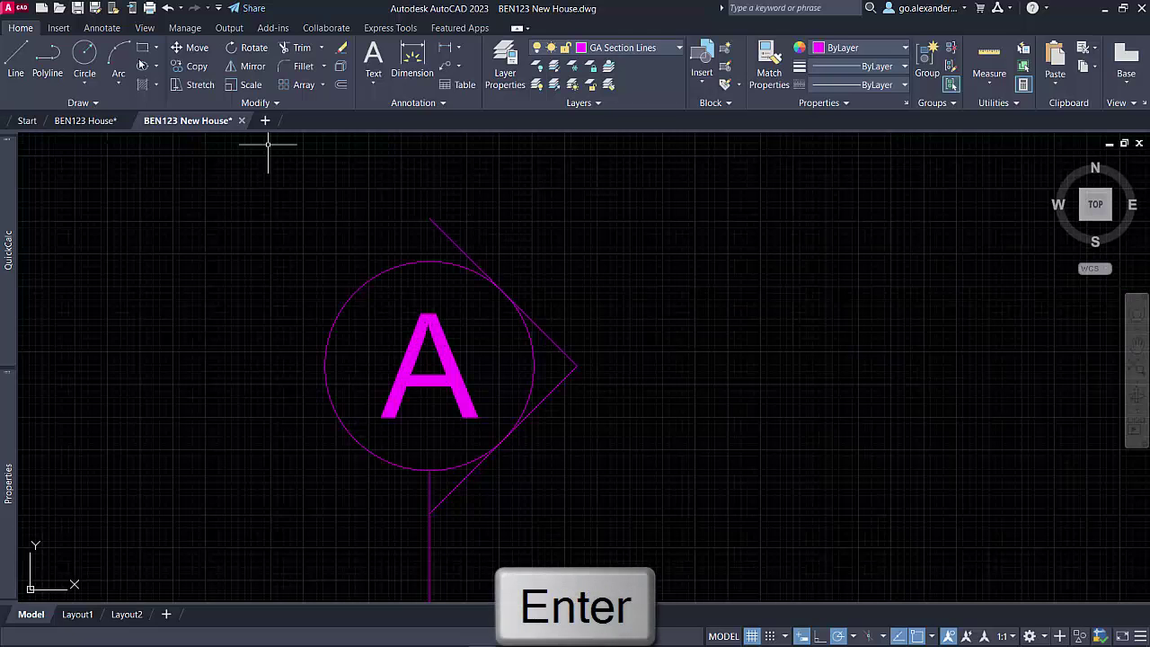
Step: Abandon an extra line and reframe the view around the circled A marker
click(19, 61)
click(430, 262)
key(Escape)
scroll(635, 336, down, 5)
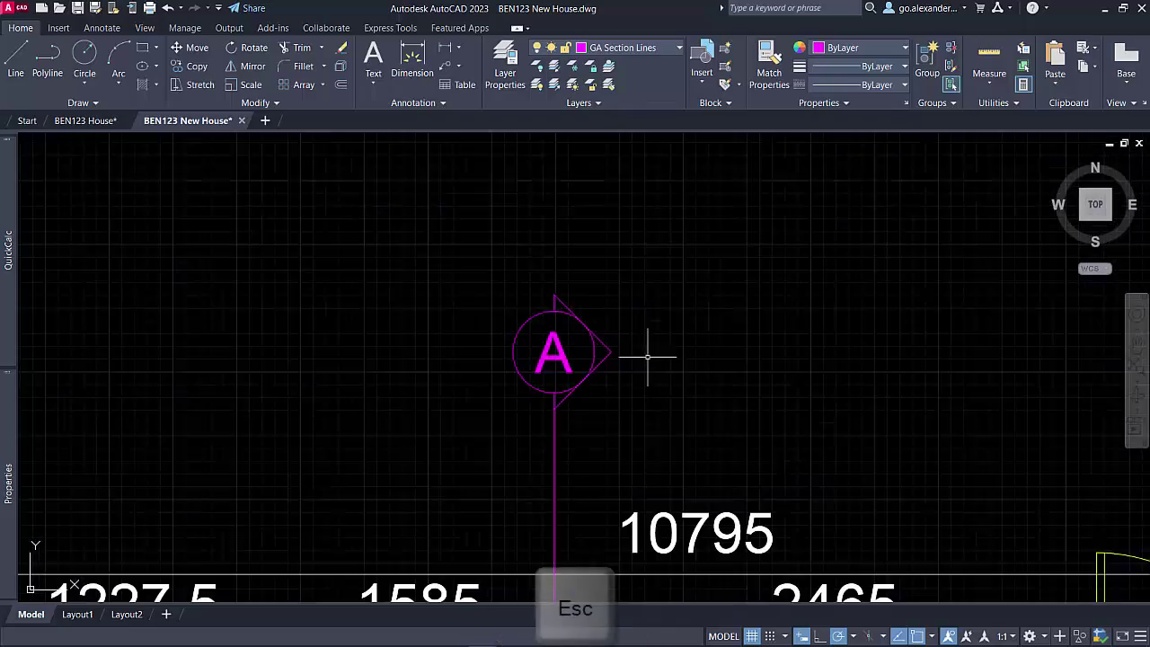
scroll(655, 359, down, 4)
middle_drag(637, 352, 552, 134)
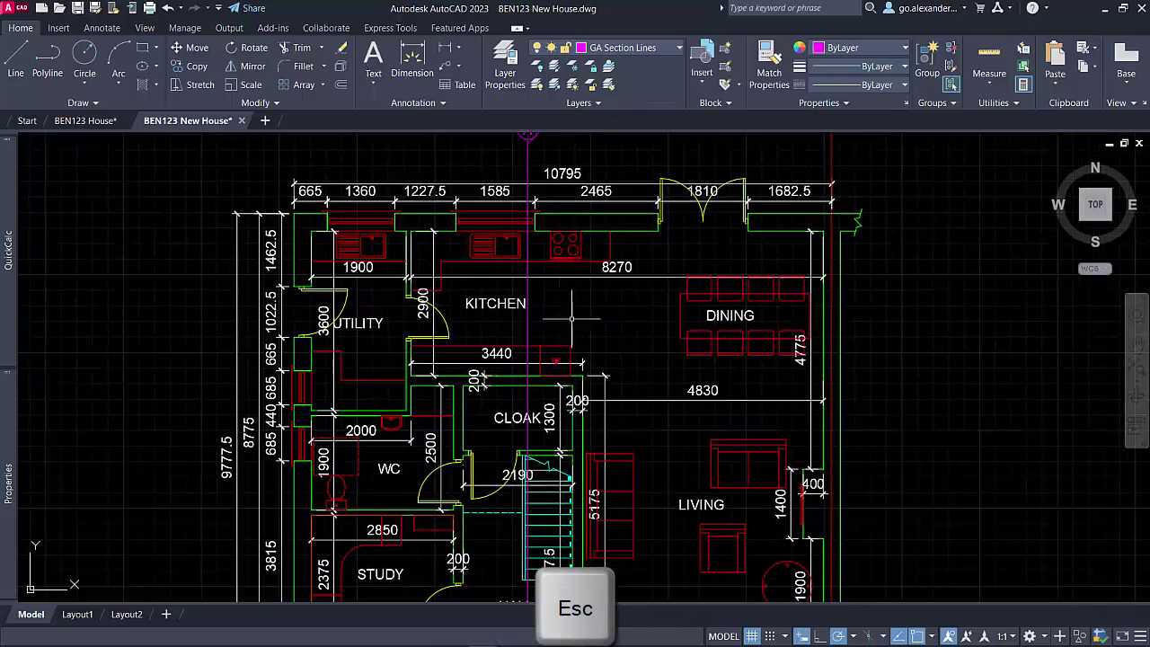
scroll(539, 205, up, 2)
scroll(521, 193, up, 2)
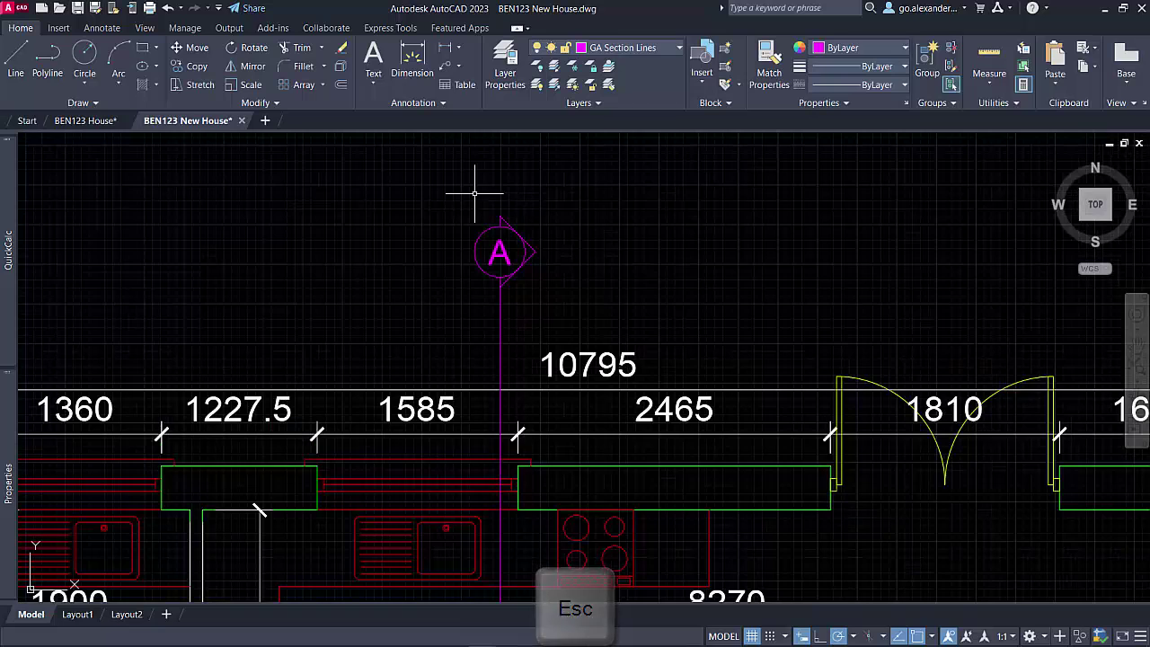
click(446, 181)
Step: Copy the circled A marker from the top to the bottom end of the section line
click(595, 335)
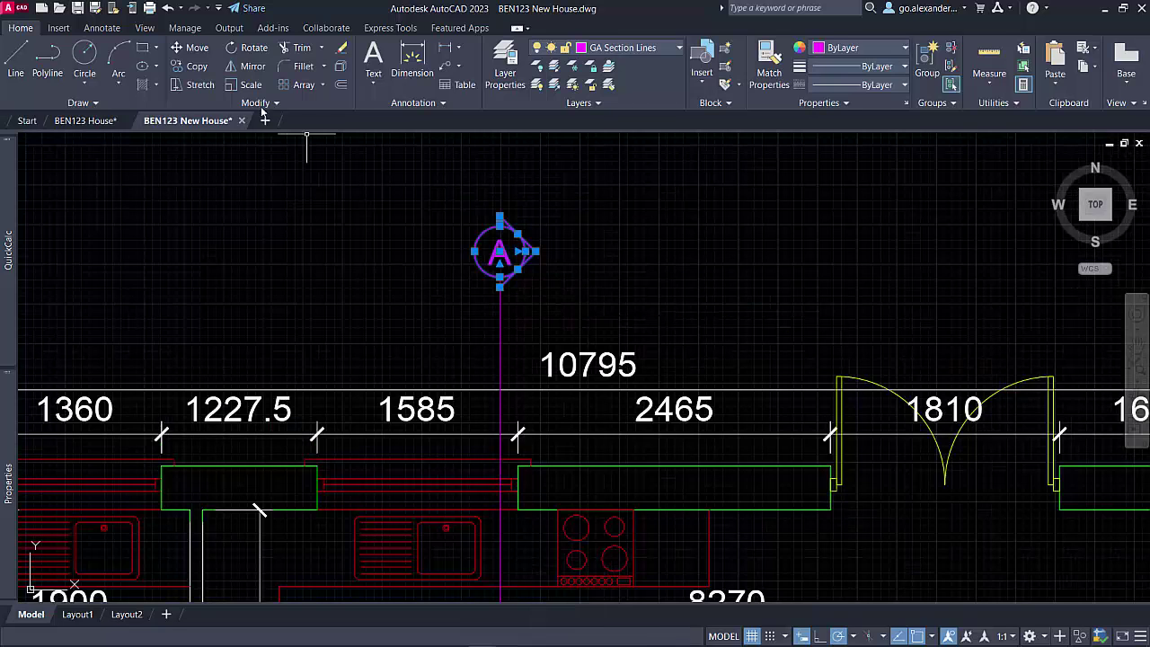
click(197, 47)
click(500, 252)
scroll(514, 334, down, 3)
scroll(616, 193, up, 2)
scroll(589, 463, up, 2)
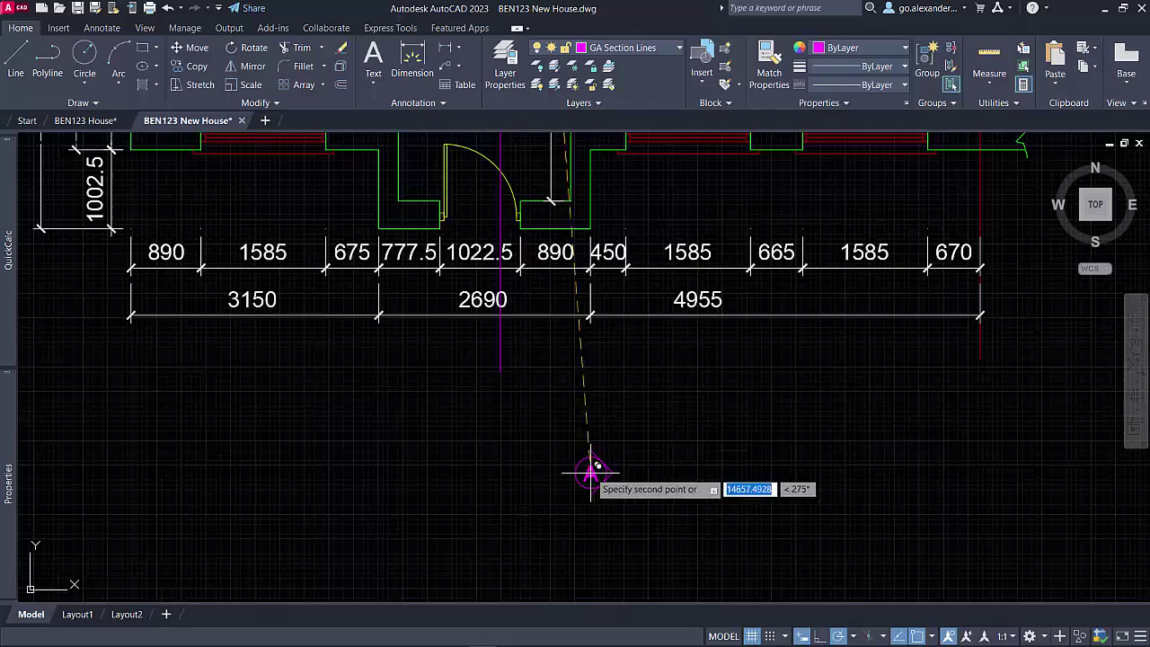
scroll(506, 368, up, 5)
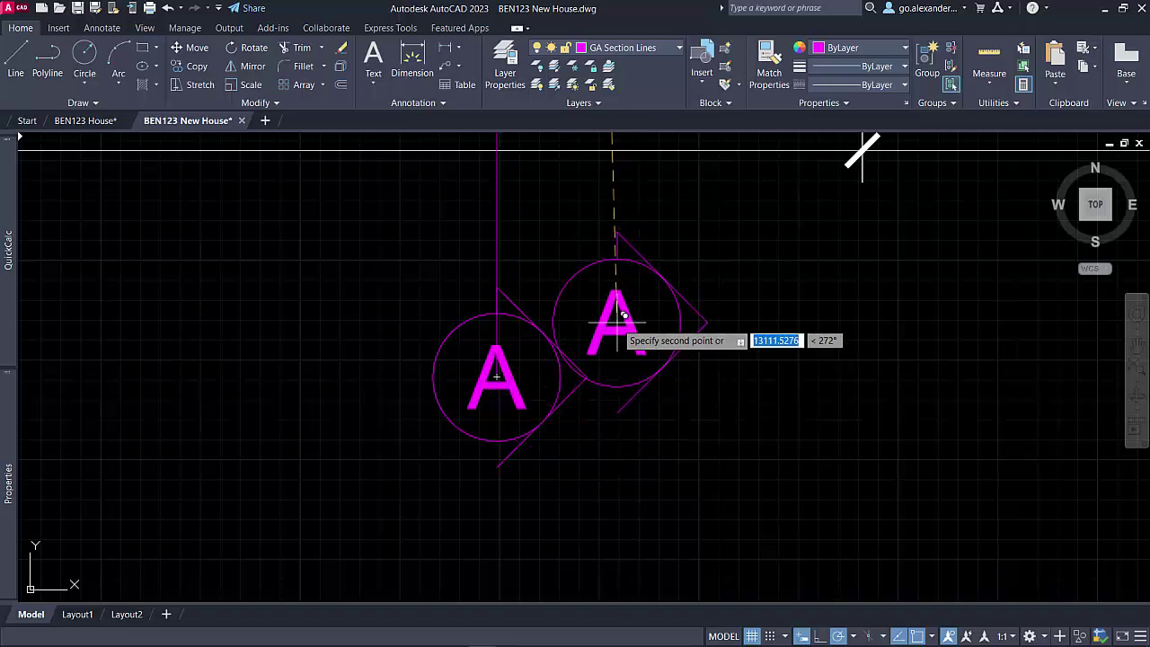
key(Escape)
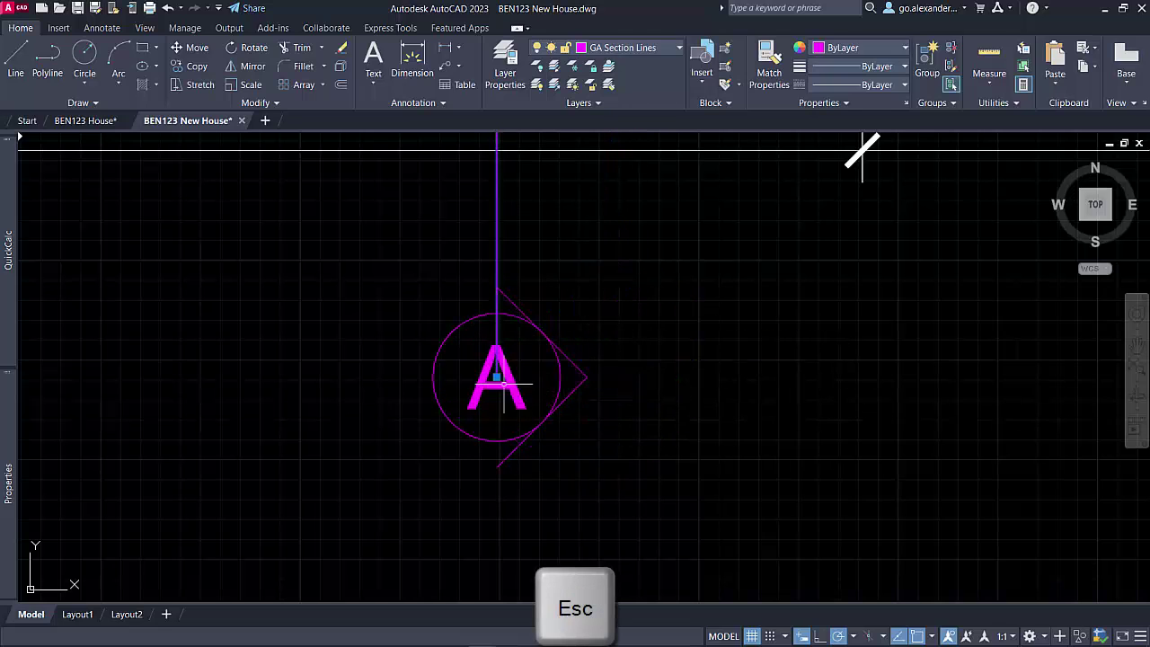
Step: Extend the section line into the lower marker and trim the part inside its circle
click(497, 378)
click(497, 467)
key(Escape)
text(tr)
key(Return)
click(500, 346)
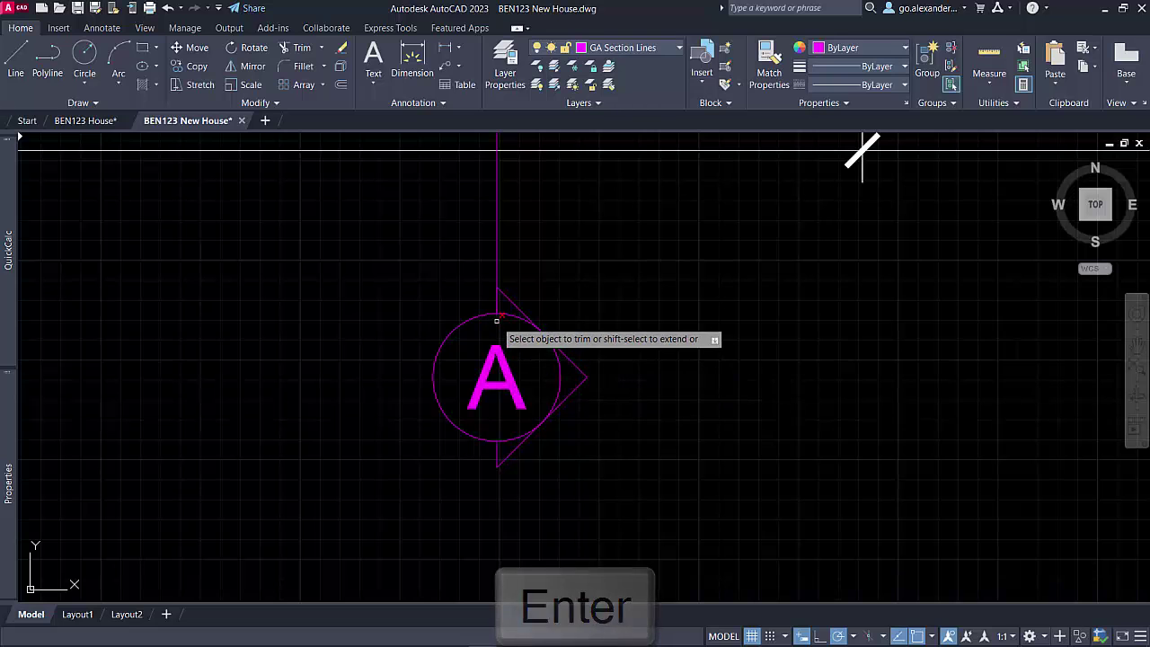
Step: End the trim, bring the lower A marker and dimensions into view, and select the vertical section line
key(Return)
scroll(629, 357, down, 4)
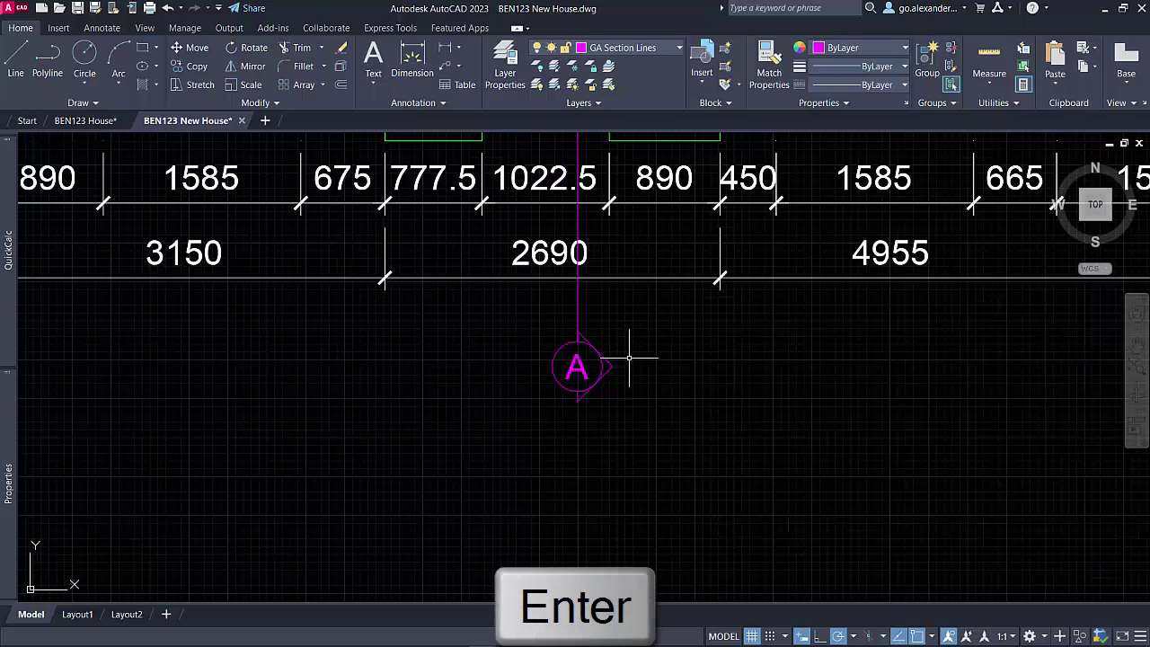
middle_drag(651, 342, 638, 463)
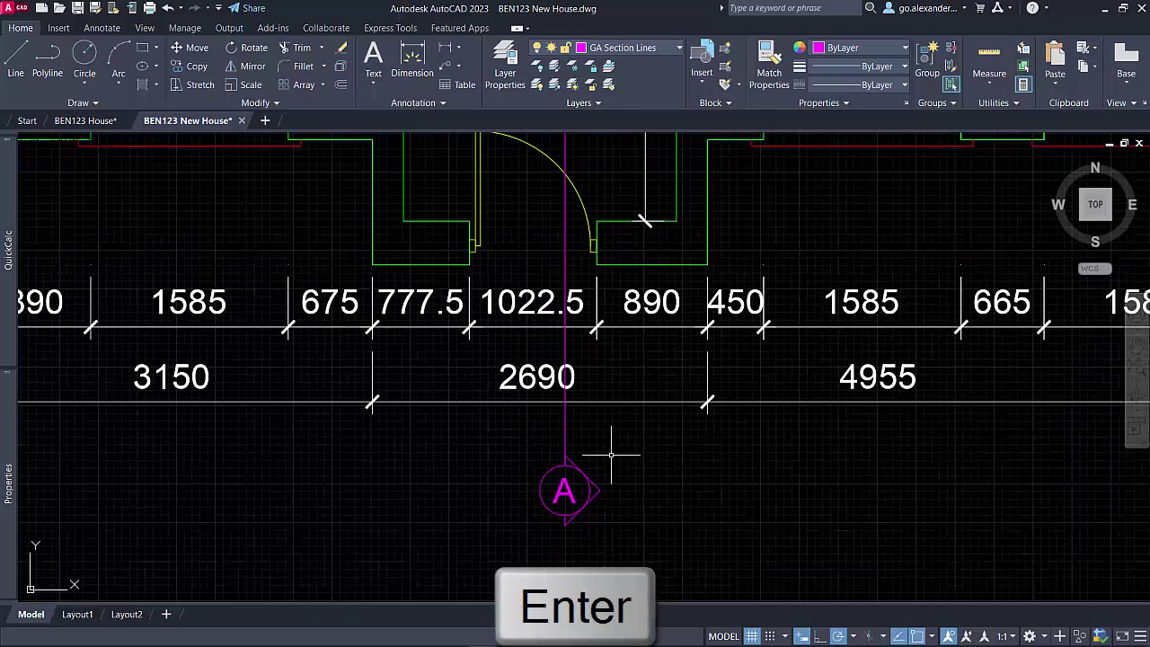
click(566, 243)
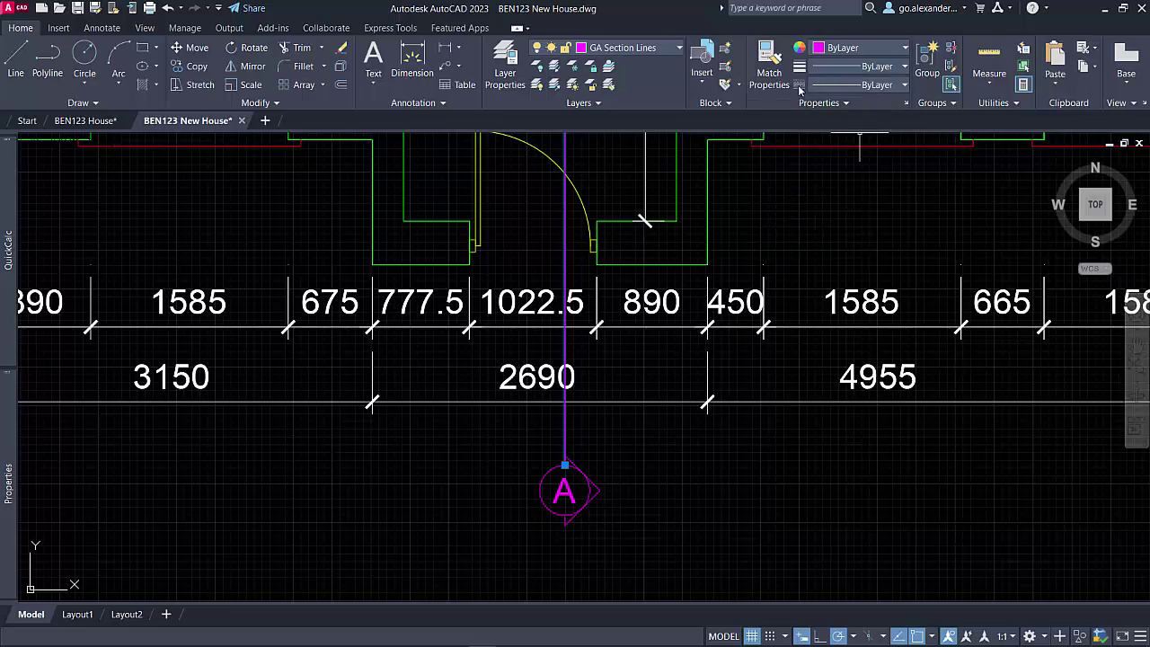
Step: Load ACAD_ISO04W100 from the linetype library and assign it to the magenta section line
click(905, 85)
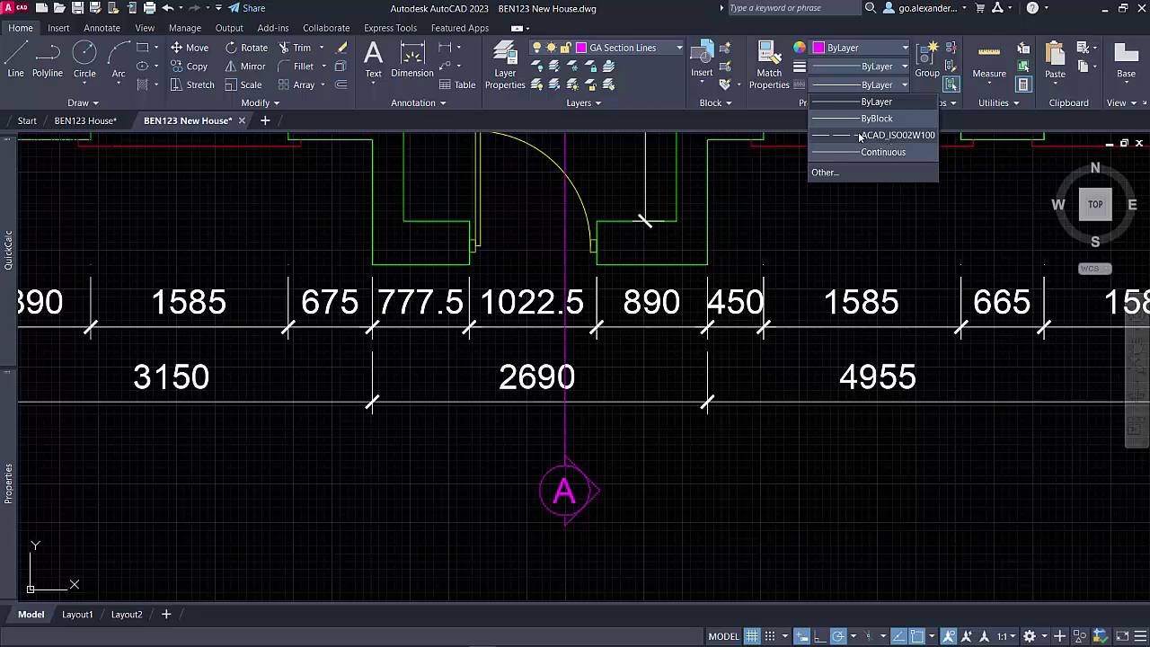
click(837, 177)
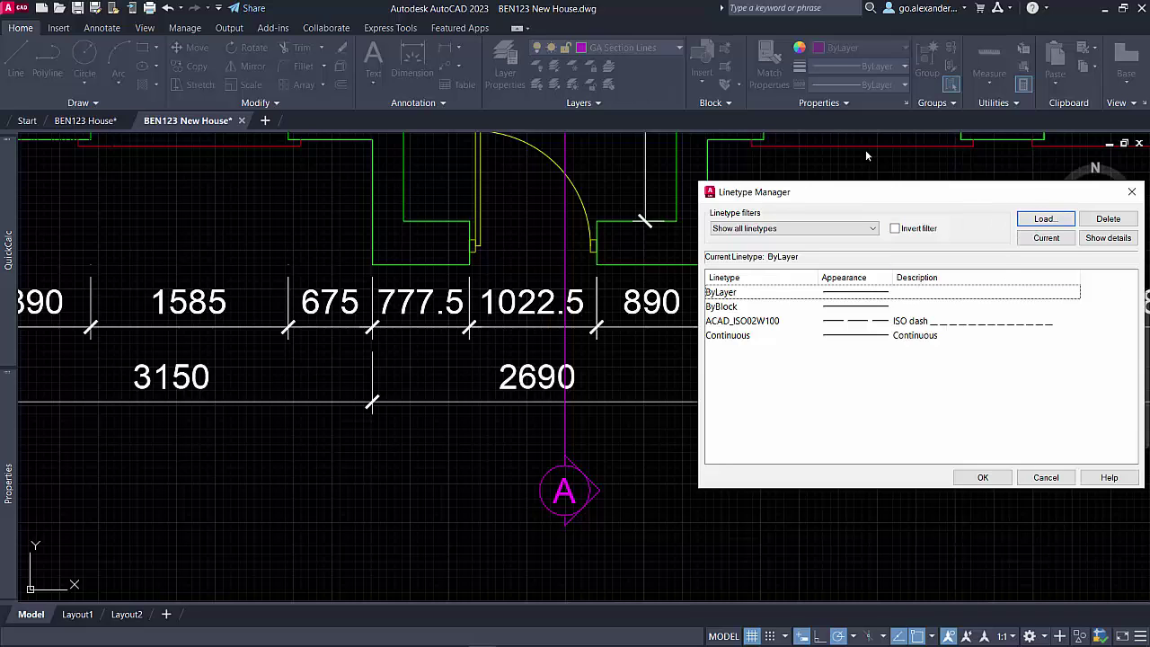
click(1040, 220)
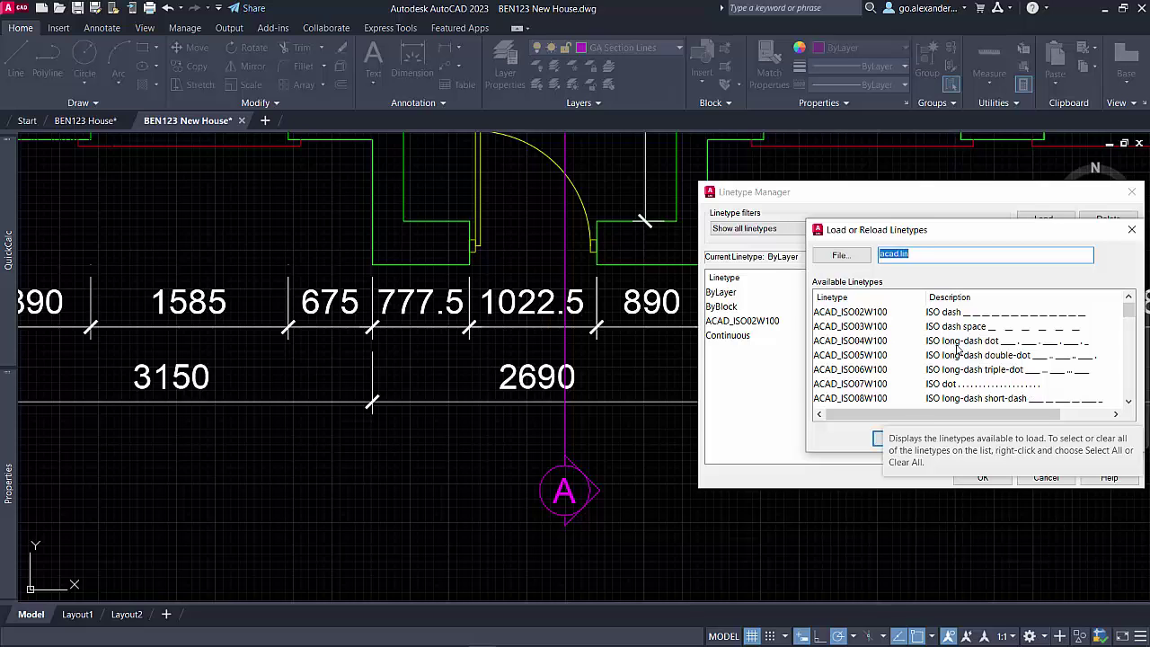
click(966, 344)
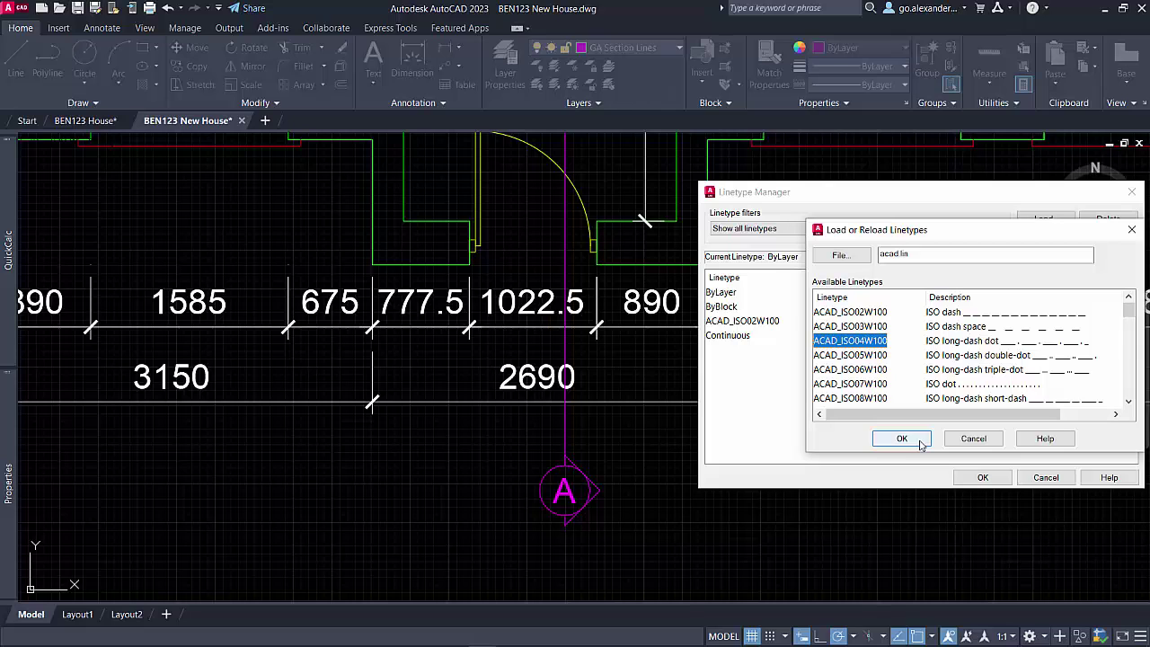
click(902, 439)
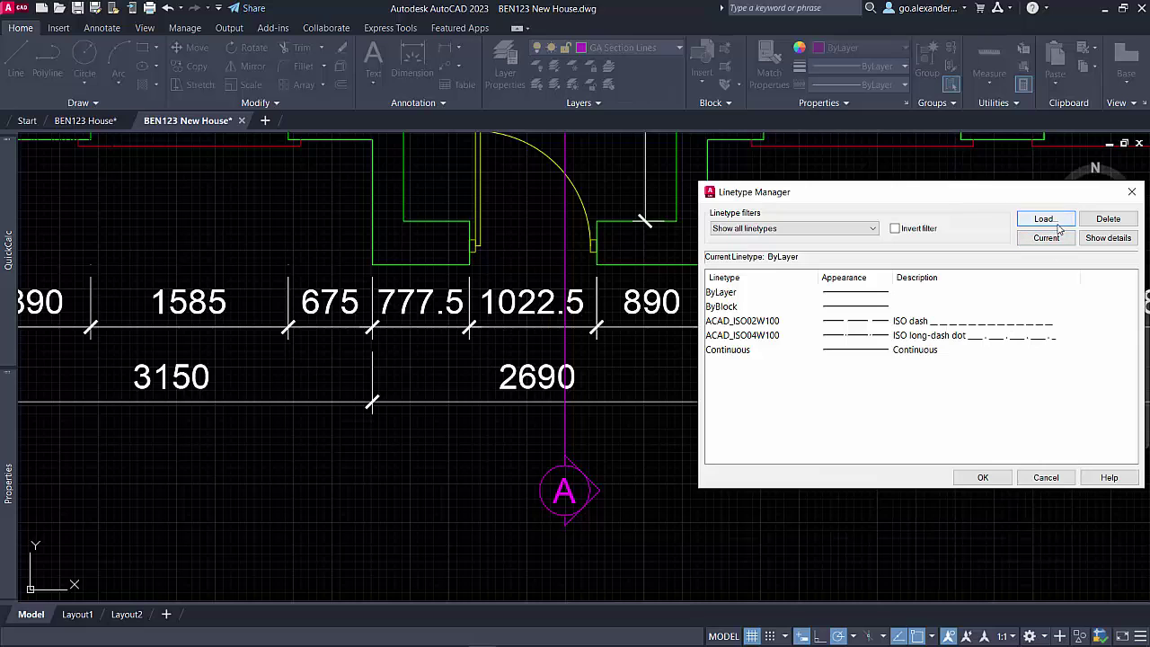
click(984, 477)
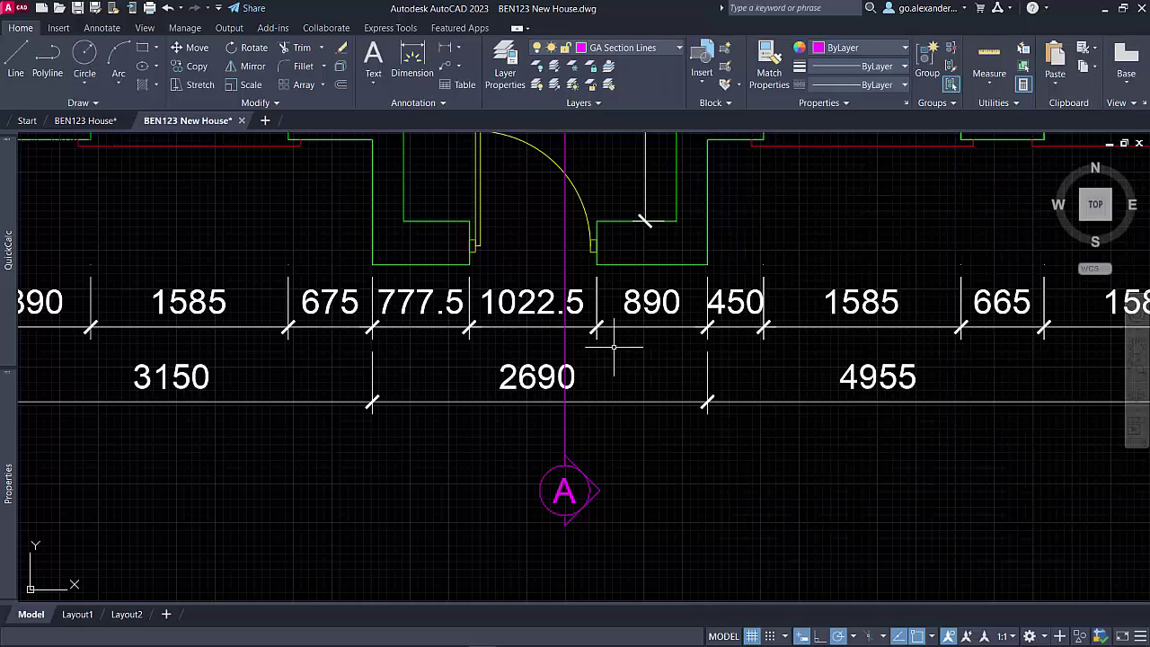
click(905, 87)
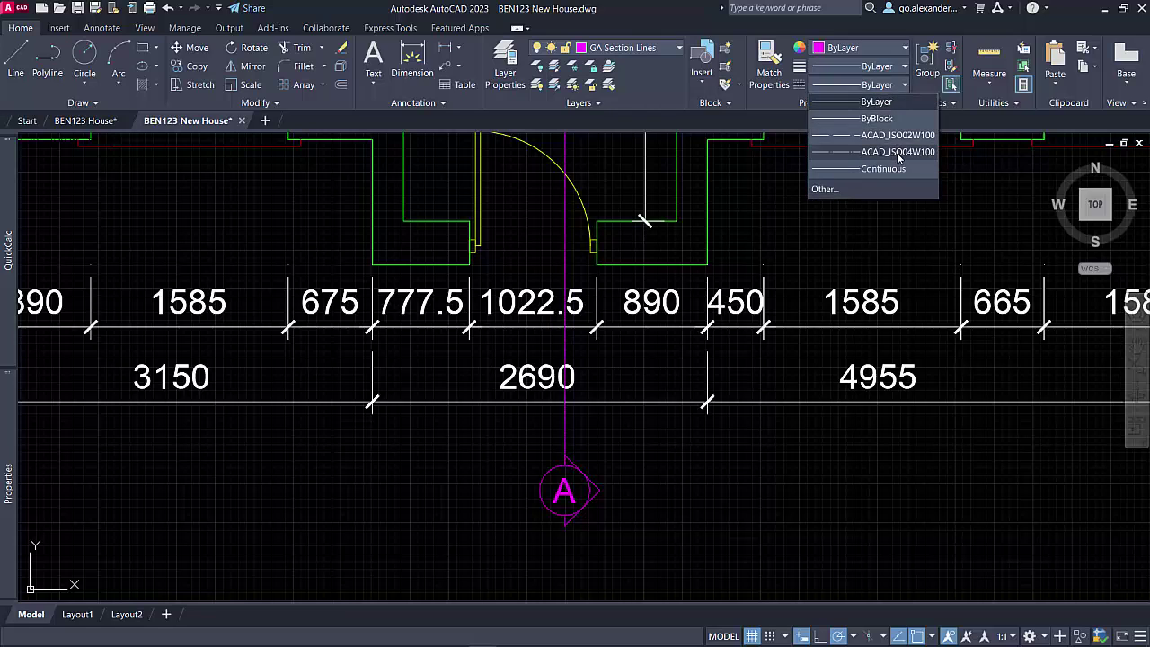
click(872, 135)
Step: Change the section line's linetype scale from 1 to 20 in Properties
key(Escape)
scroll(568, 274, up, 4)
scroll(545, 288, up, 3)
scroll(547, 300, down, 2)
scroll(550, 303, down, 2)
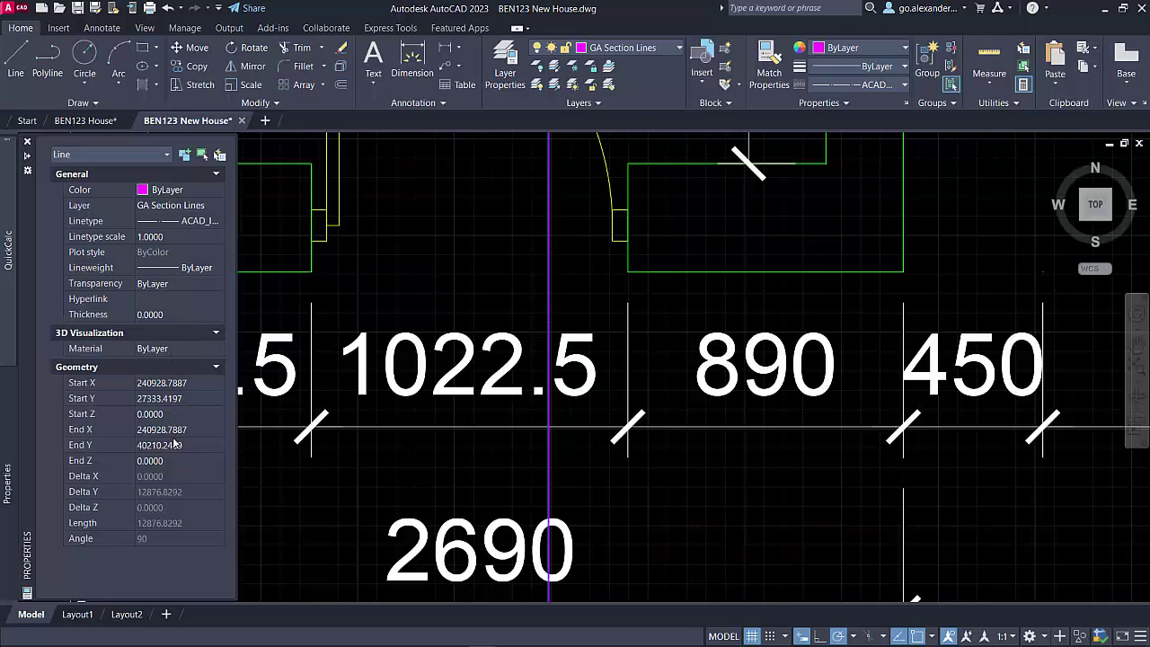
key(Escape)
click(541, 244)
key(Escape)
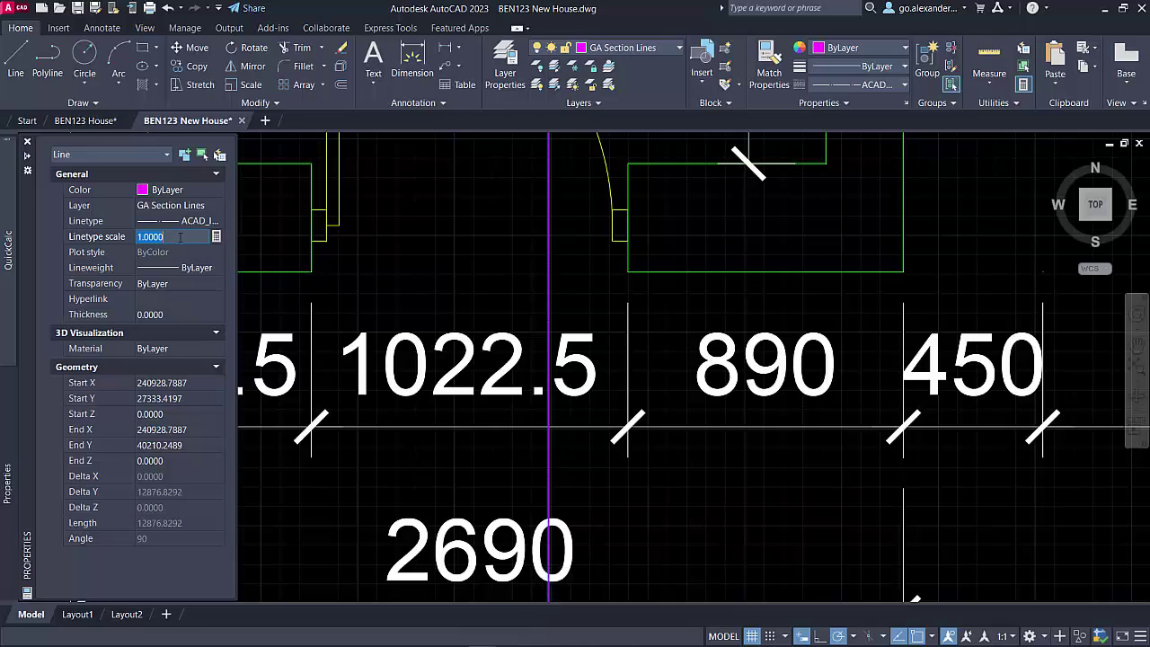
key(Return)
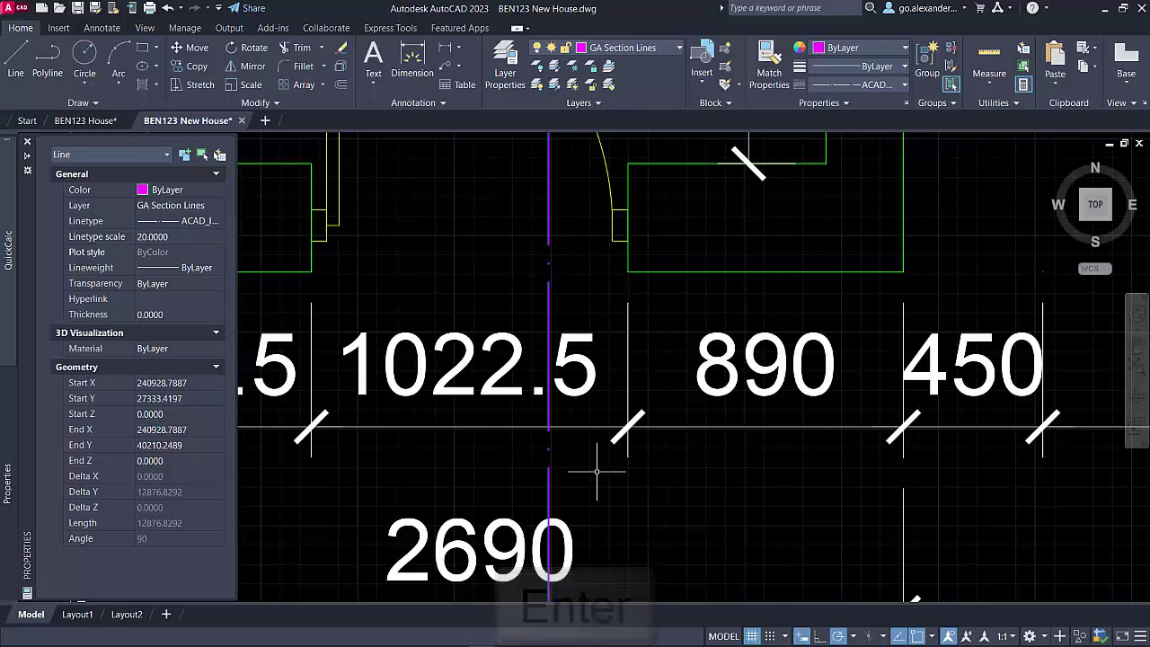
Step: Deselect the line and zoom out to check the dash pattern across the whole house plan
scroll(698, 501, down, 3)
key(Escape)
scroll(701, 502, down, 1)
middle_drag(701, 502, 573, 384)
scroll(589, 329, down, 2)
middle_drag(590, 330, 526, 419)
scroll(510, 445, down, 4)
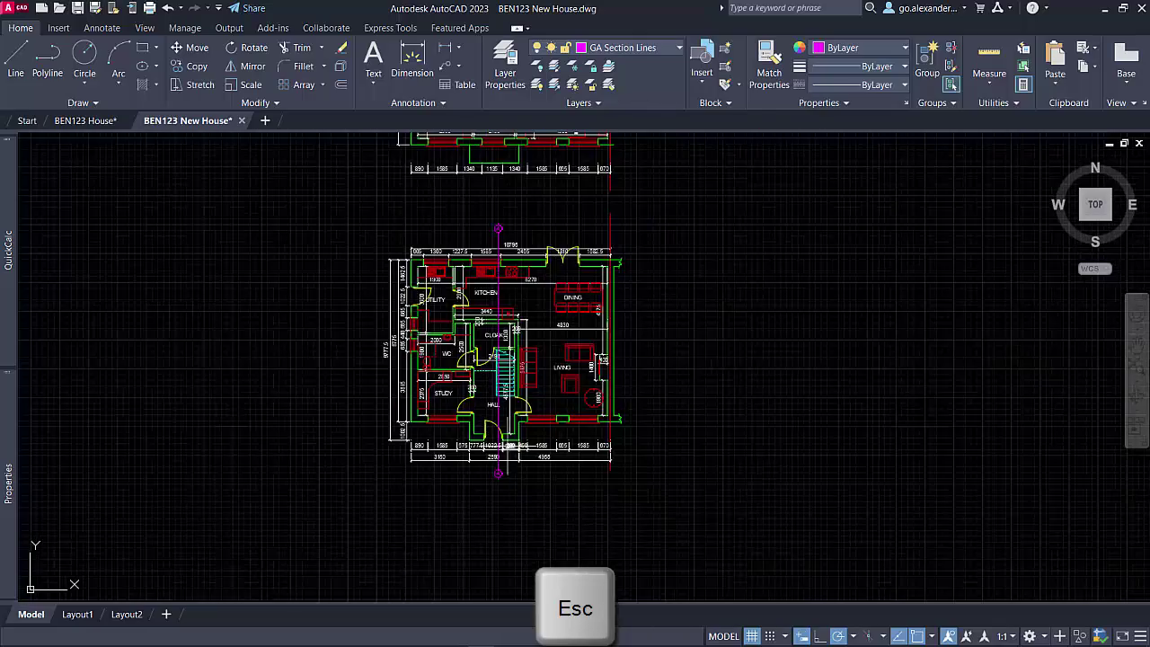
scroll(515, 329, up, 2)
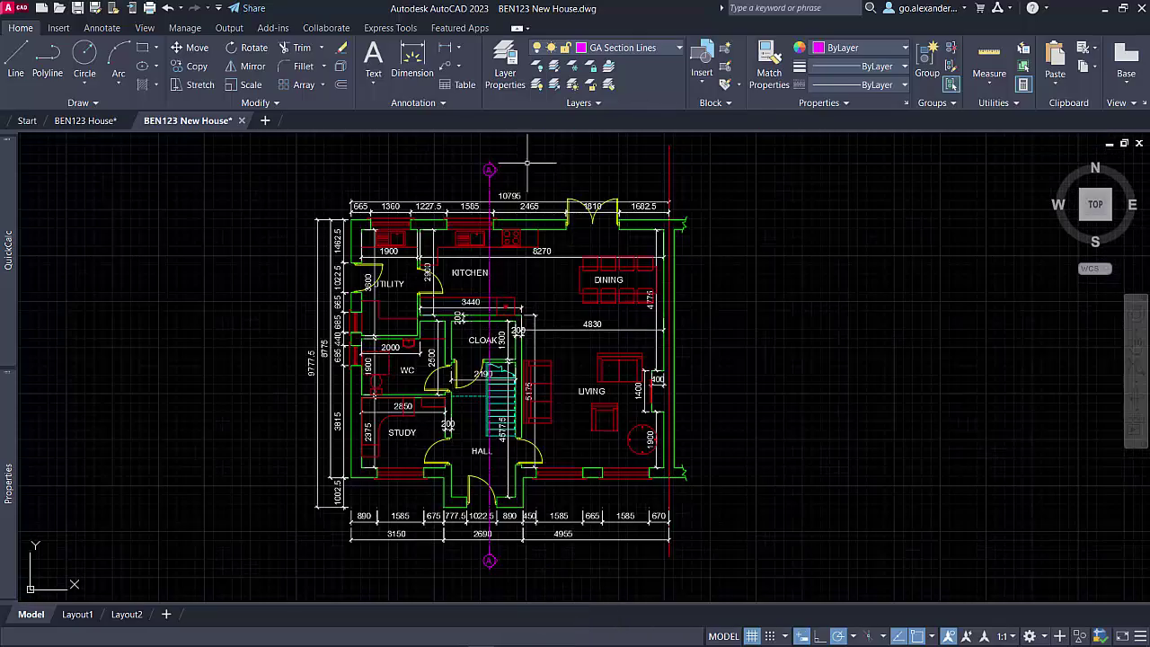
Step: Select the top A marker with the section line, then add the bottom A marker
scroll(526, 168, up, 4)
middle_drag(529, 263, 525, 284)
middle_drag(531, 177, 531, 254)
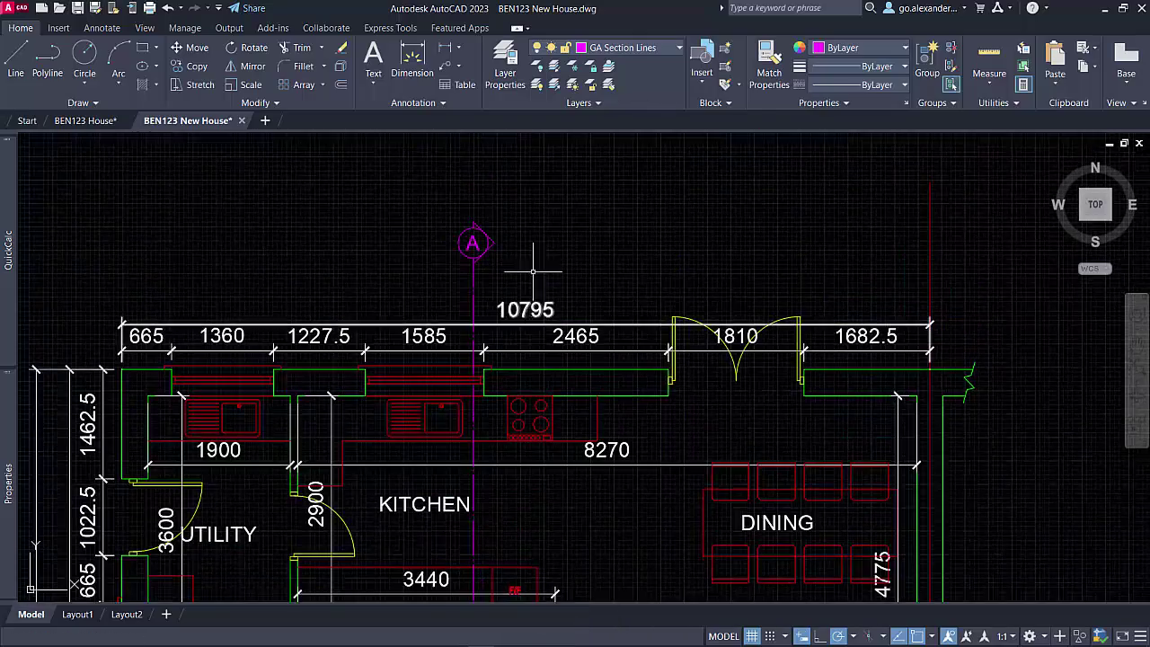
click(474, 235)
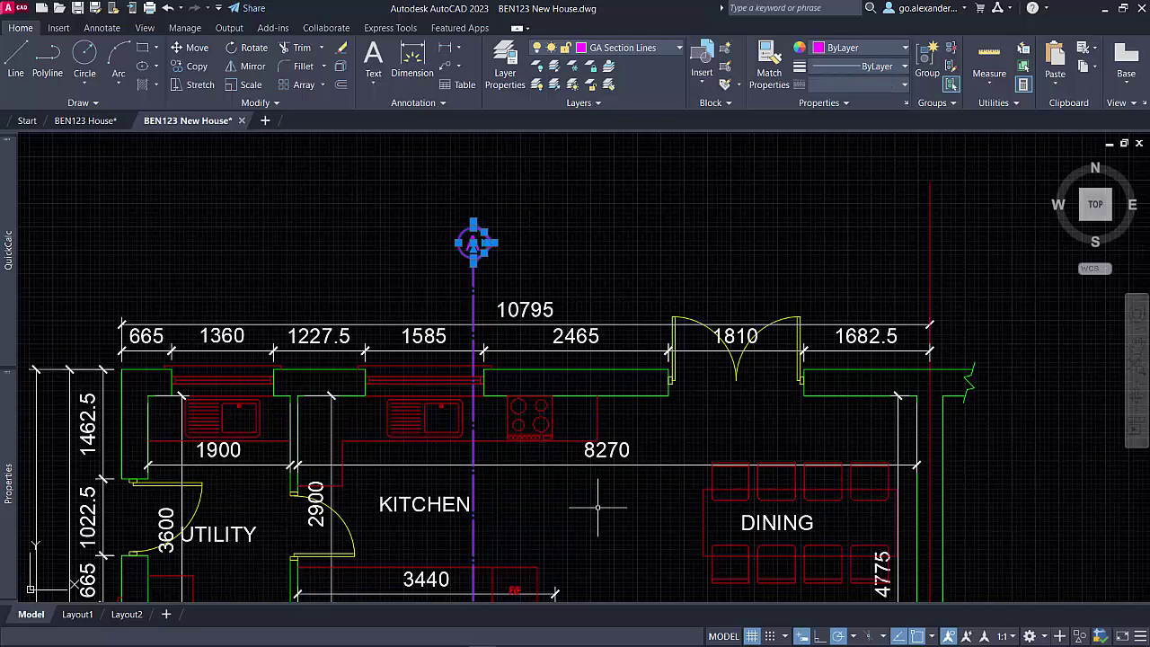
middle_drag(598, 509, 616, 156)
middle_drag(575, 557, 575, 154)
middle_drag(581, 468, 581, 521)
scroll(582, 520, up, 4)
drag(635, 518, 373, 427)
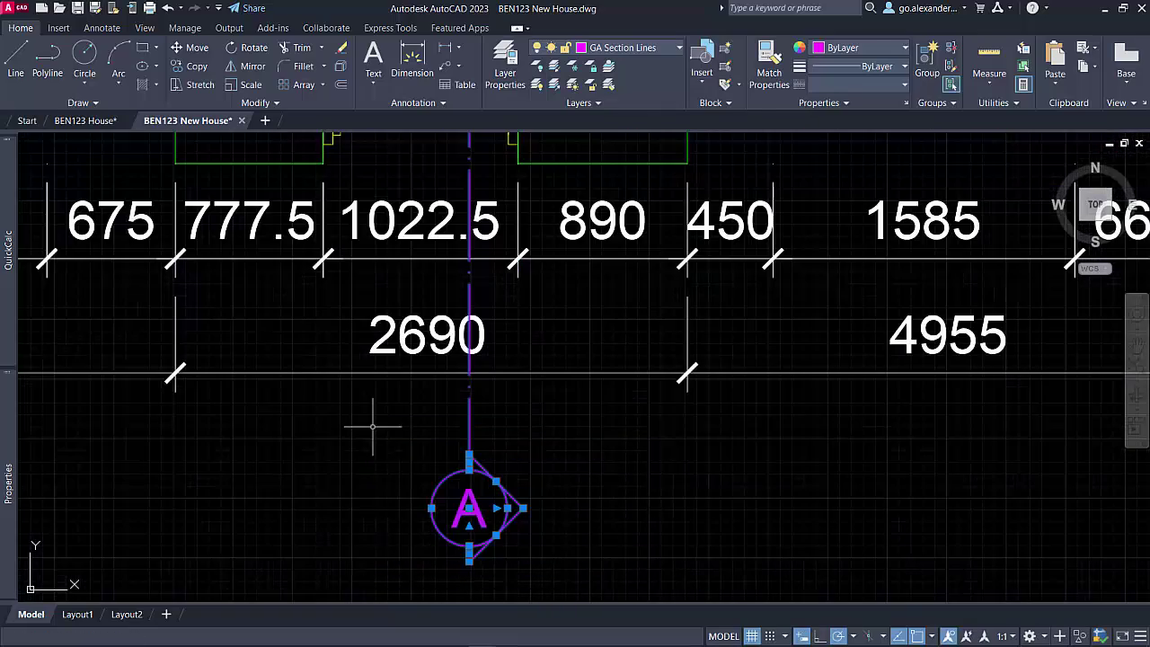
Step: Group the selected section line and both A markers into one object
right_click(541, 403)
mouse_move(576, 248)
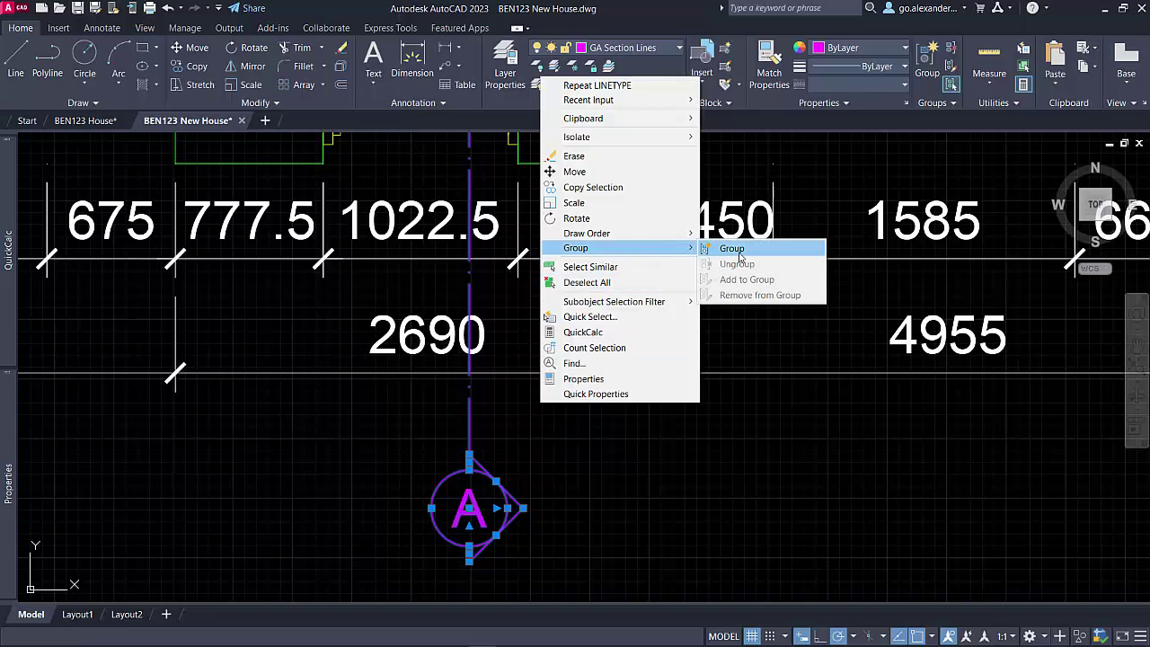
click(732, 248)
key(Escape)
scroll(576, 485, down, 5)
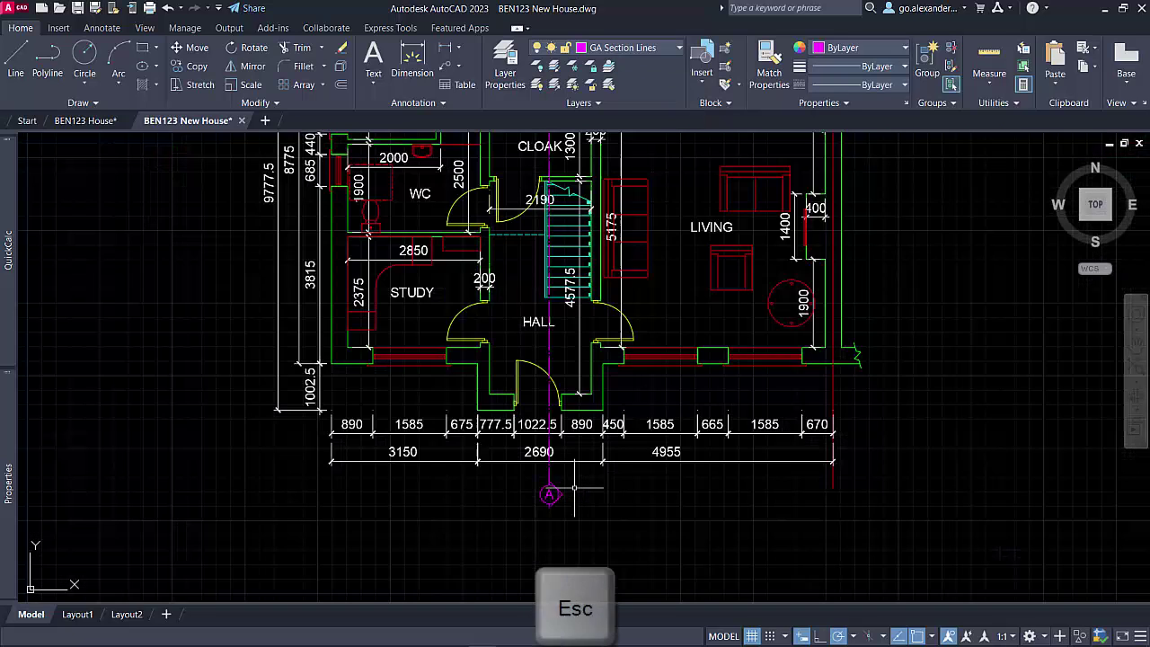
scroll(576, 483, down, 2)
scroll(539, 504, down, 2)
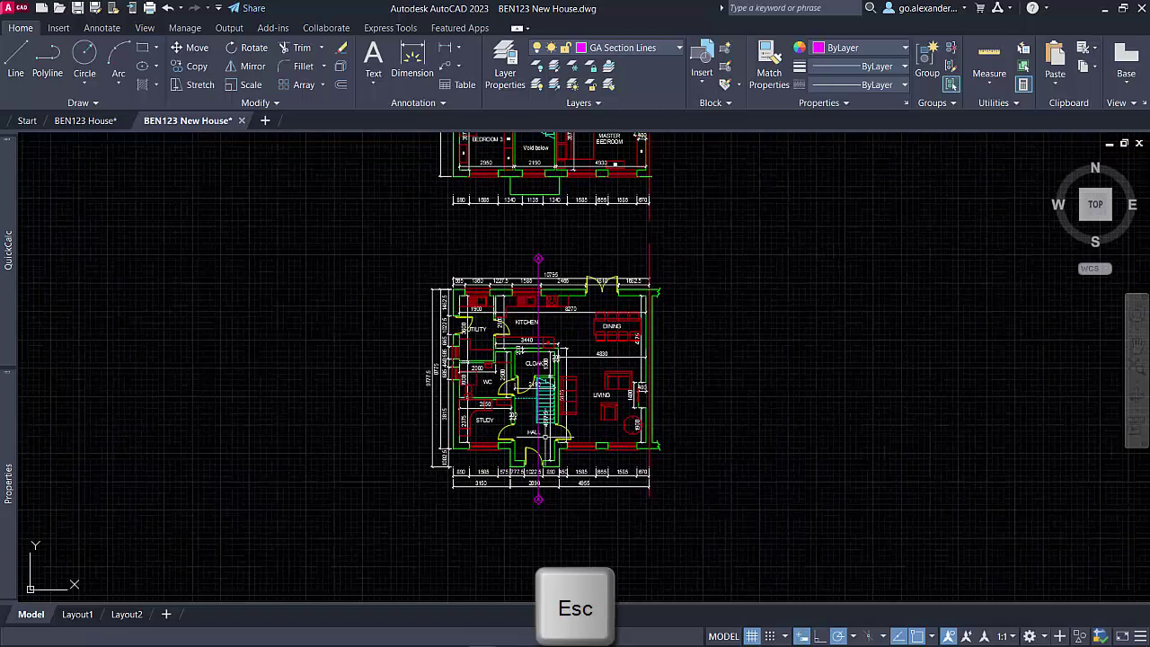
Step: Copy the grouped A–A section line onto the first floor plan through its stairs
click(539, 494)
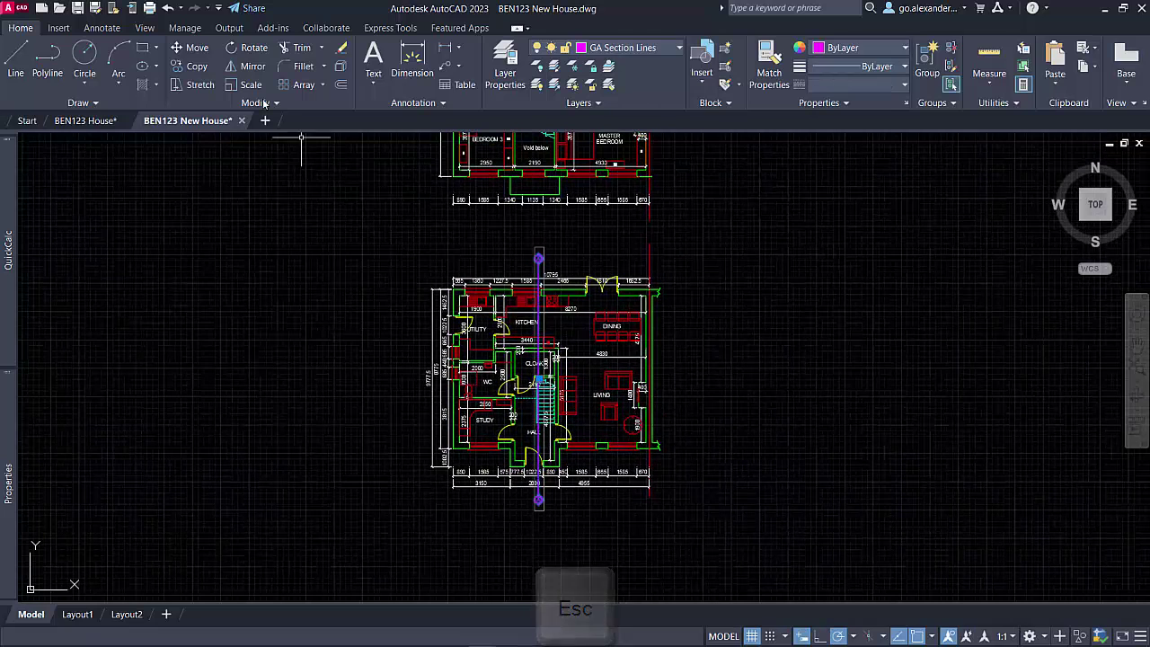
click(198, 70)
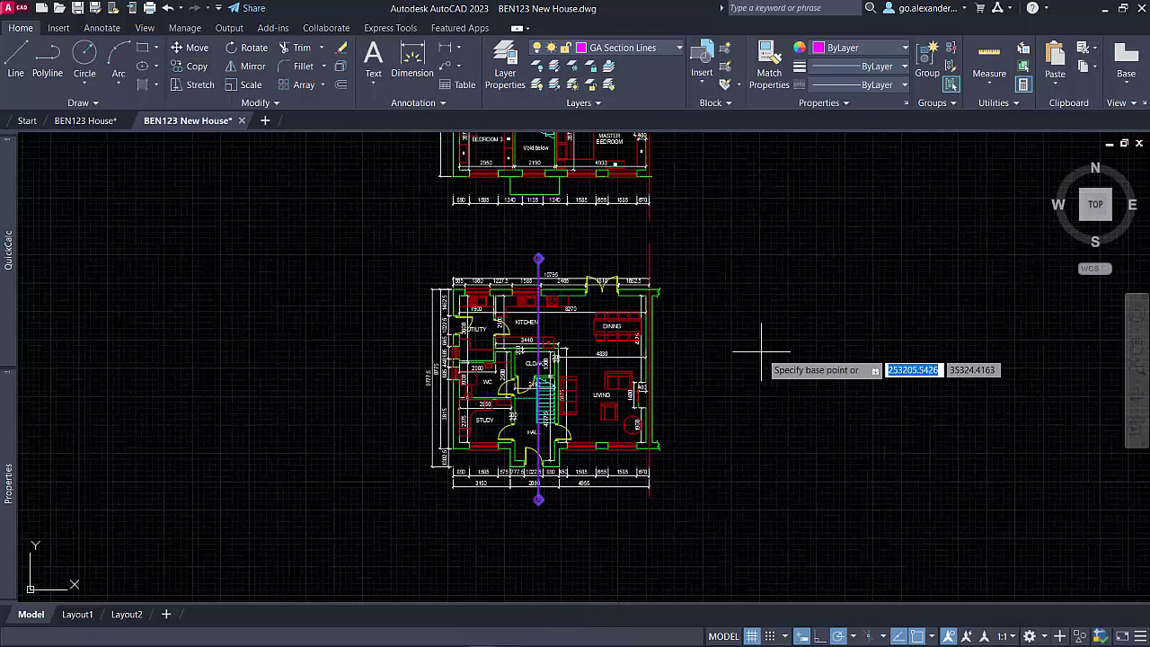
click(722, 394)
middle_drag(719, 295, 709, 503)
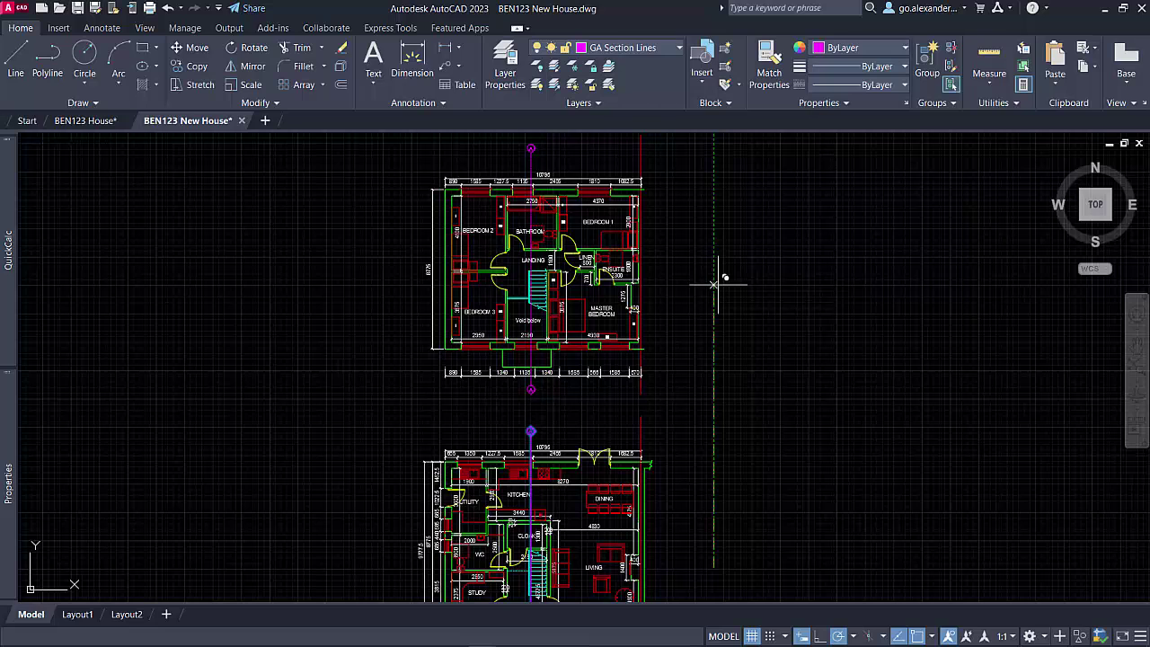
key(Escape)
scroll(549, 161, up, 4)
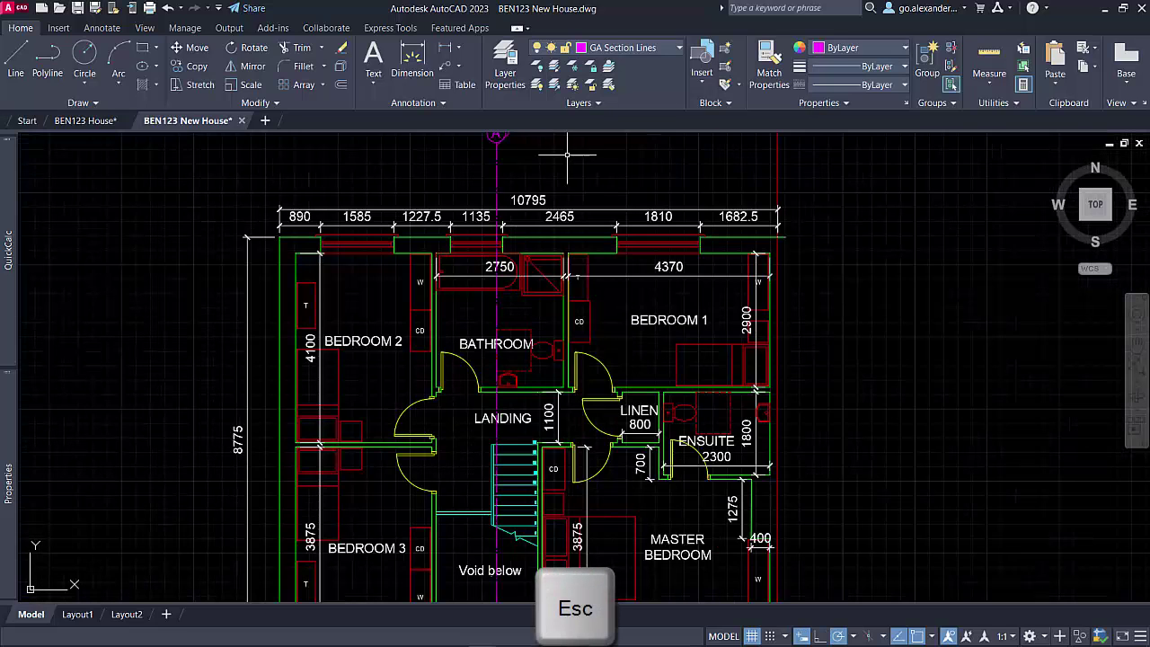
scroll(618, 240, down, 2)
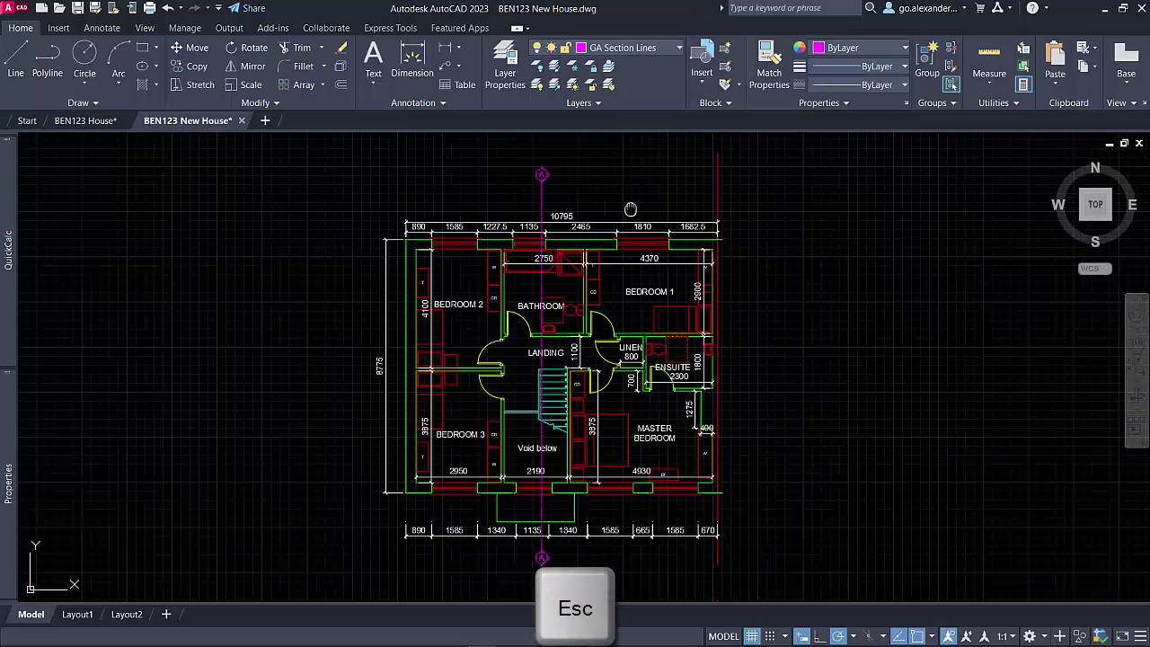
middle_drag(631, 210, 602, 216)
scroll(513, 254, up, 4)
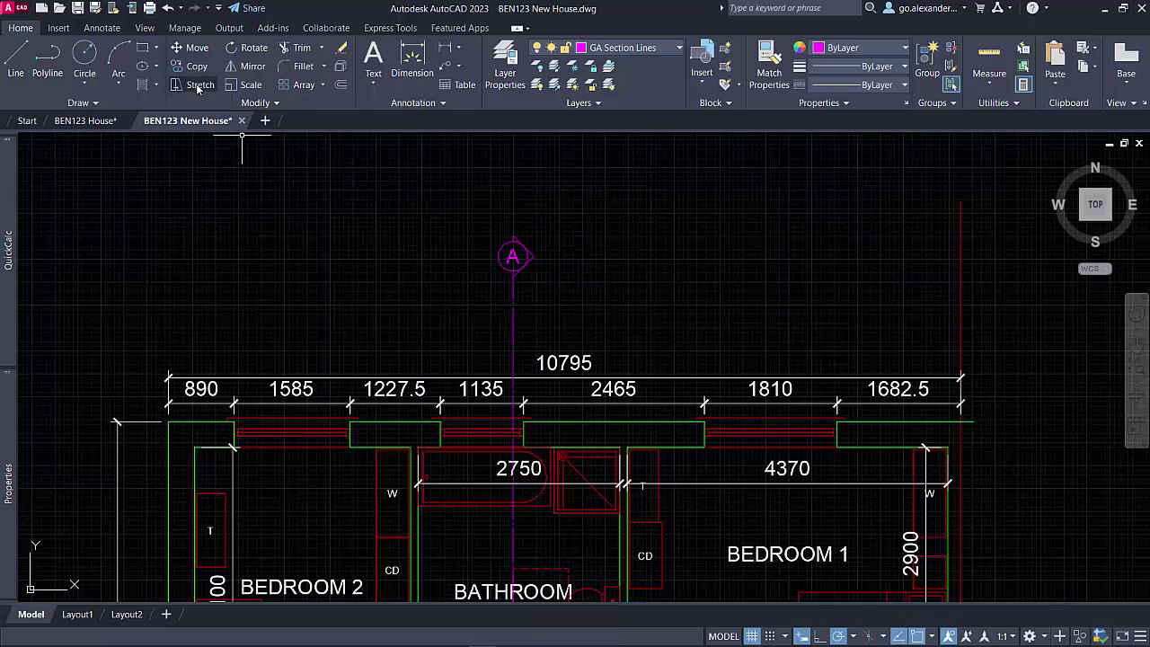
Step: Stretch the first-floor section line's top end down so its A marker sits above the 10795 dimension
click(198, 87)
click(635, 320)
click(453, 203)
key(Return)
click(617, 179)
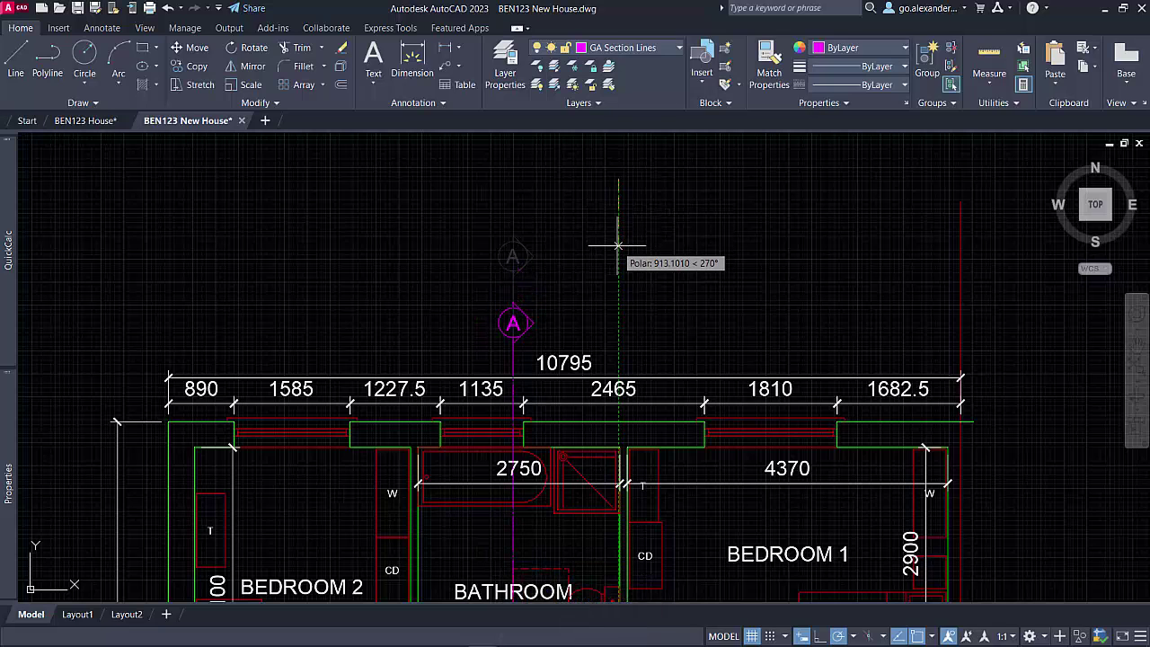
key(Escape)
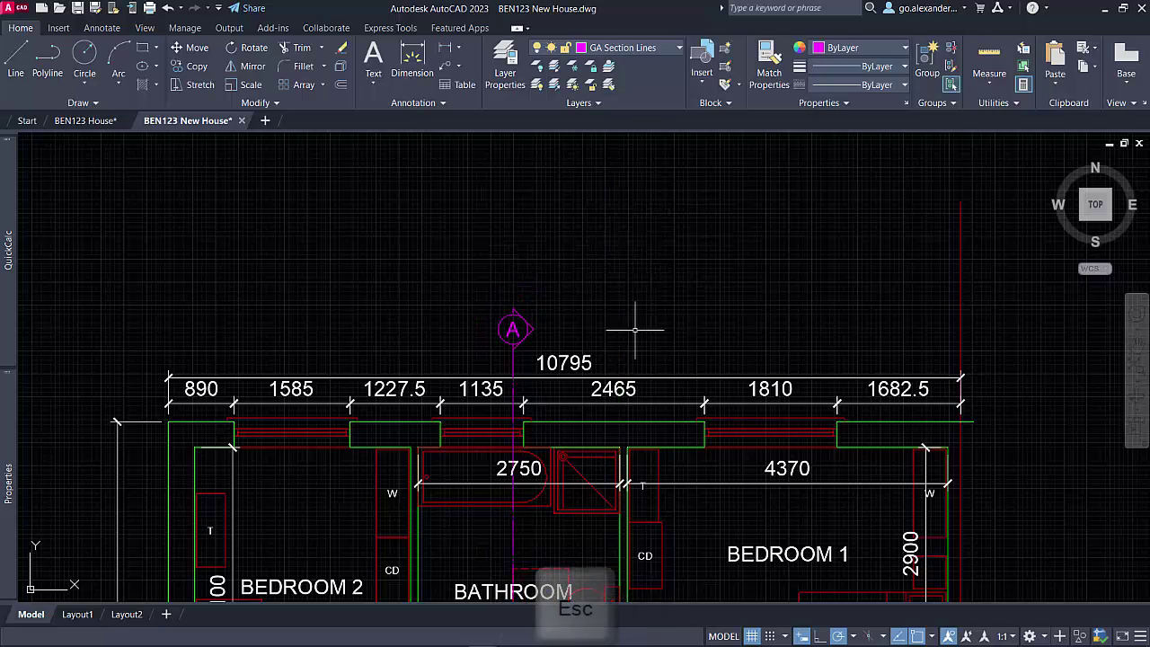
scroll(653, 360, down, 3)
scroll(665, 373, down, 3)
middle_drag(671, 380, 653, 183)
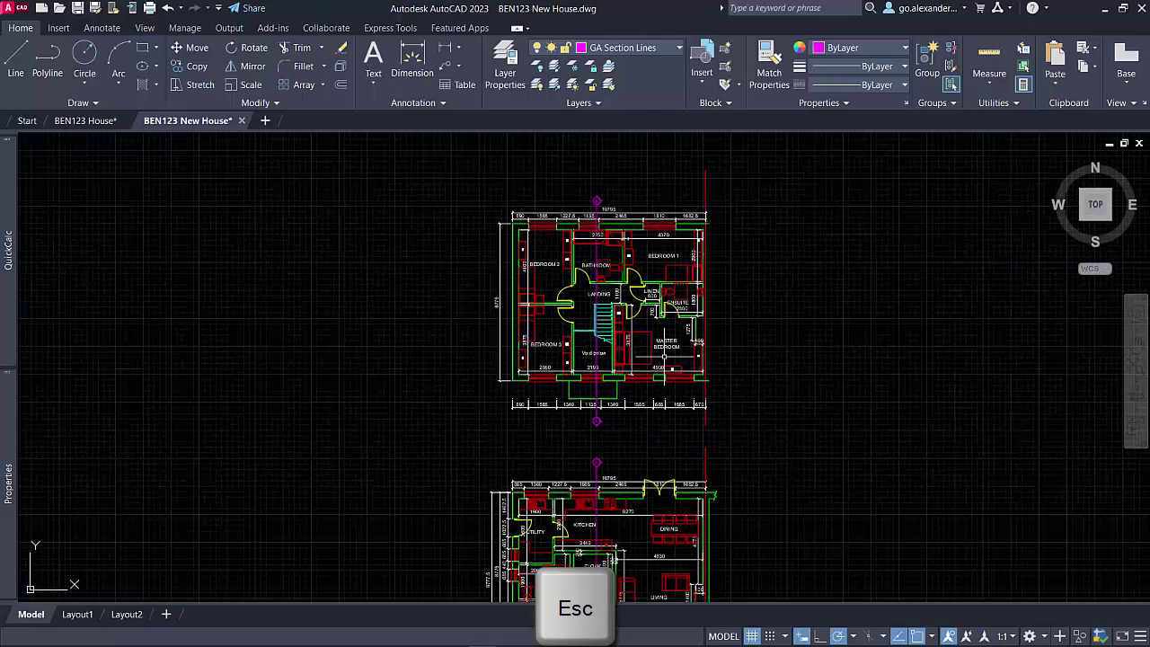
middle_drag(667, 315, 643, 279)
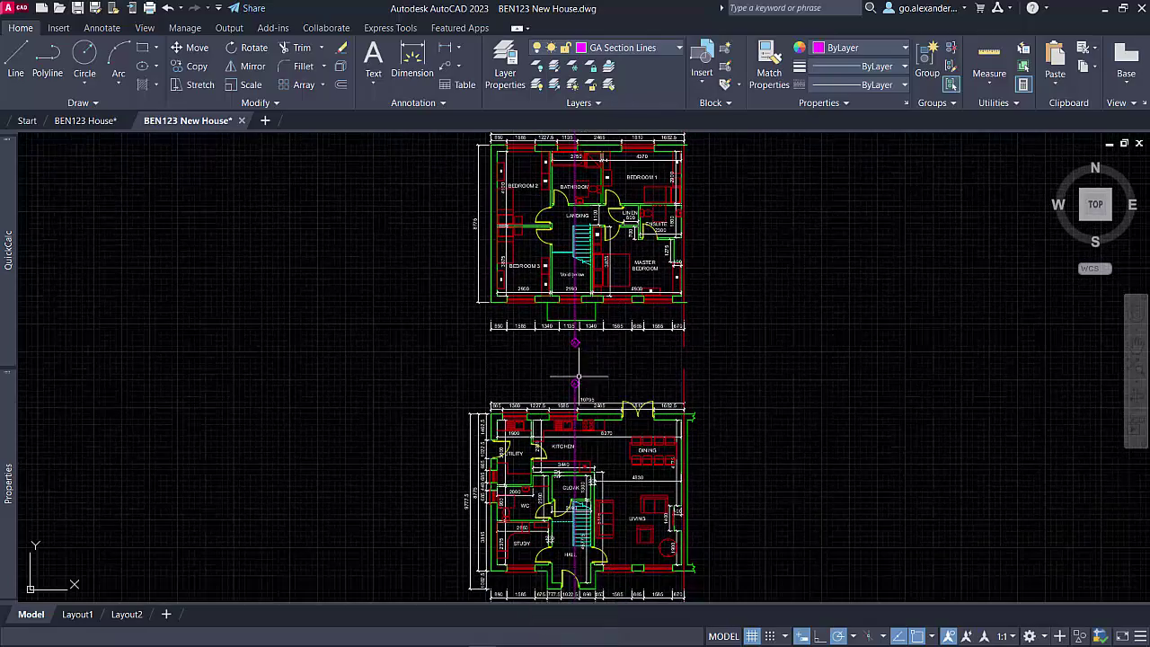
scroll(576, 377, up, 3)
scroll(575, 386, up, 3)
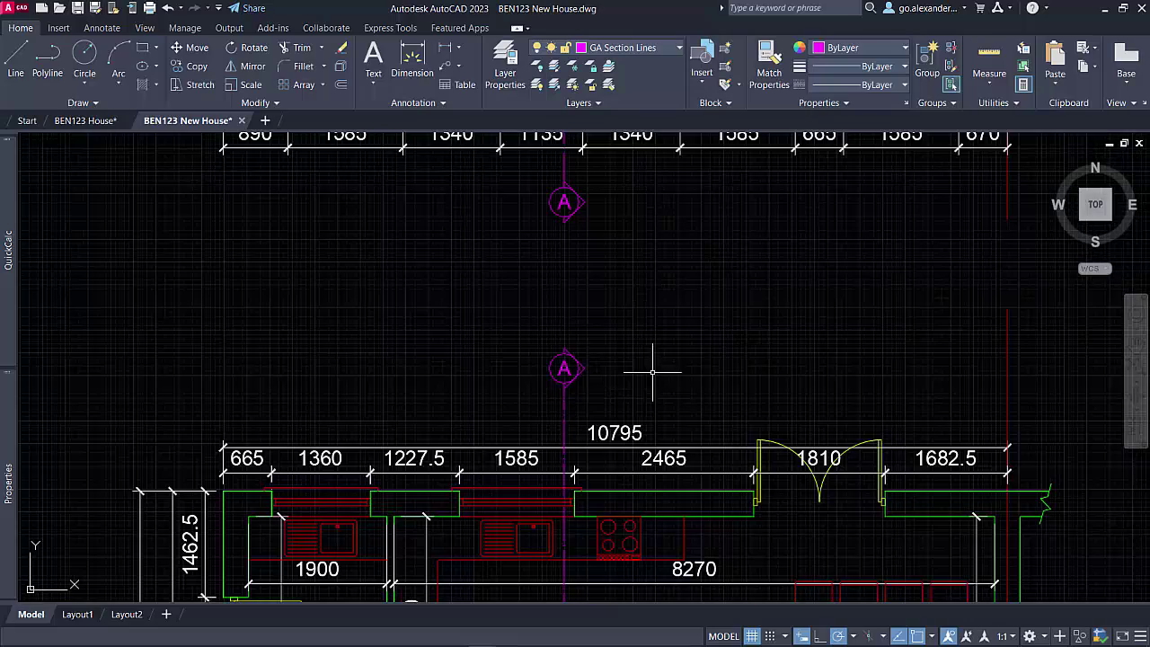
scroll(647, 367, down, 3)
scroll(598, 180, down, 2)
scroll(598, 180, down, 1)
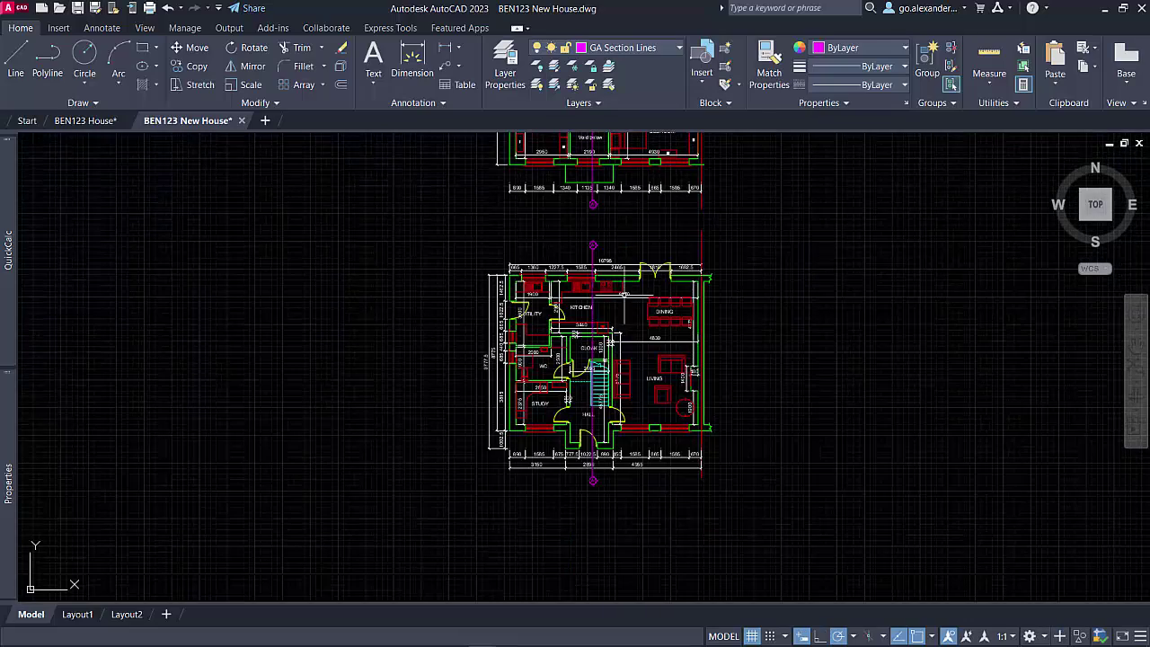
scroll(614, 323, up, 2)
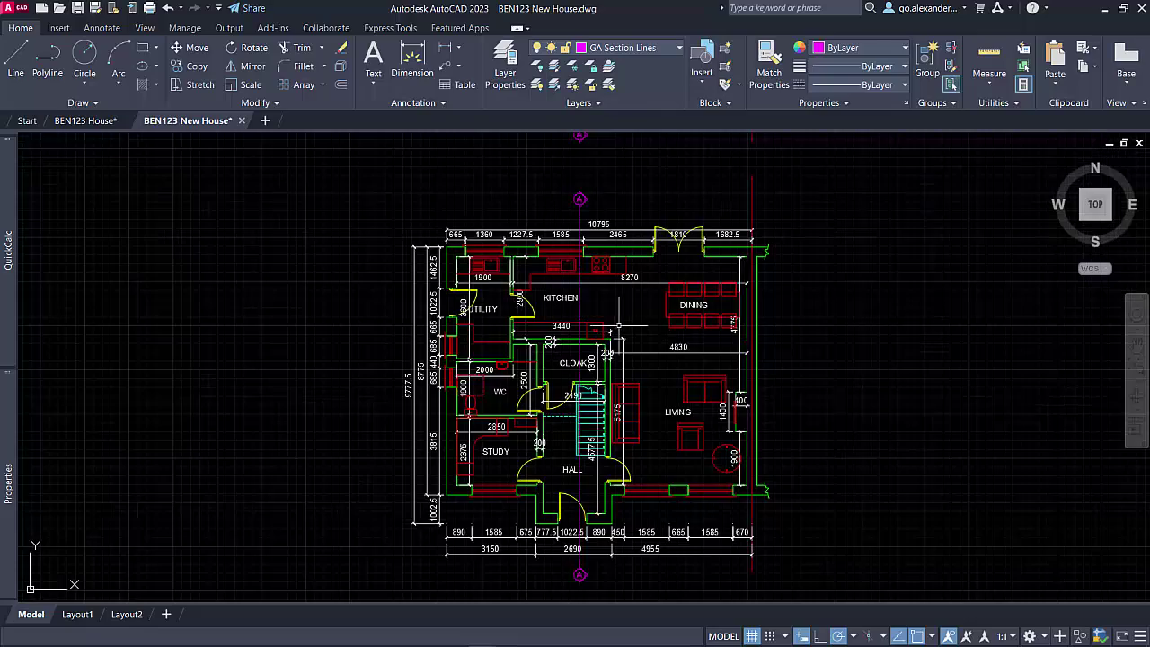